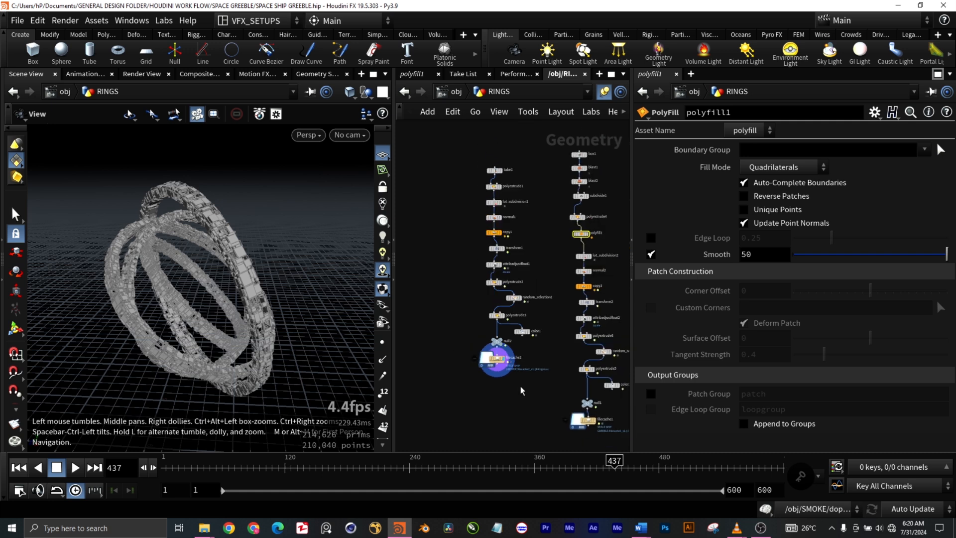
- Select the tube1 node in the RINGS network and show its output in the viewport
scroll(512, 293, up, 3)
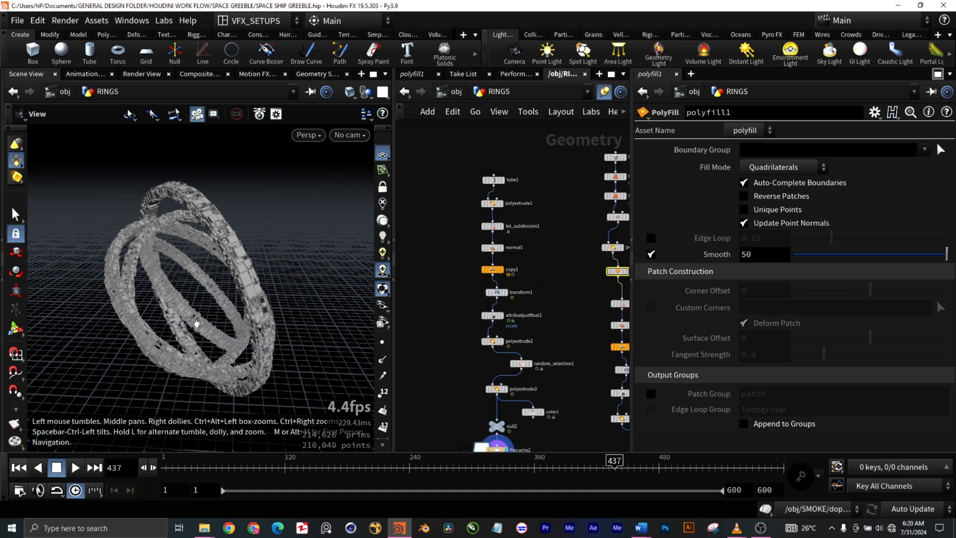
scroll(198, 323, up, 10)
scroll(198, 323, down, 10)
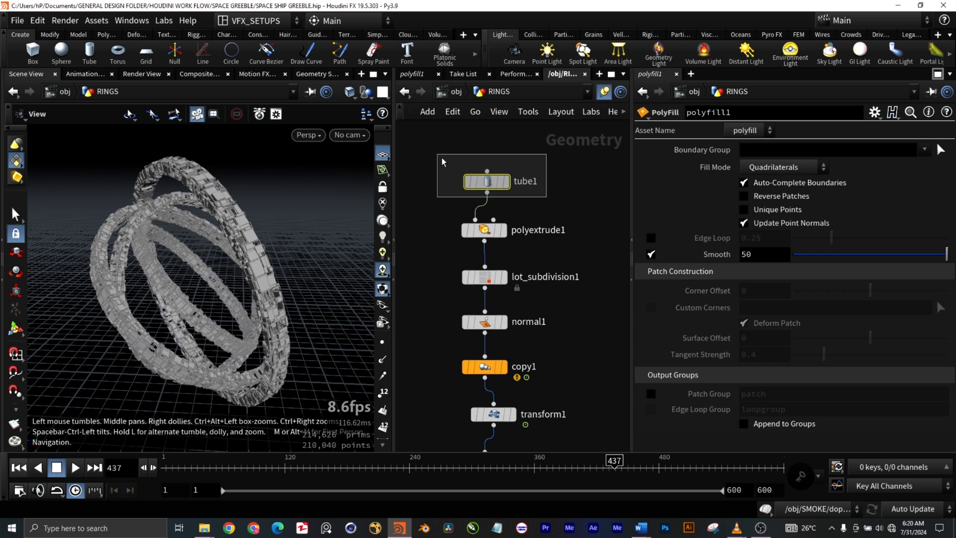
click(504, 184)
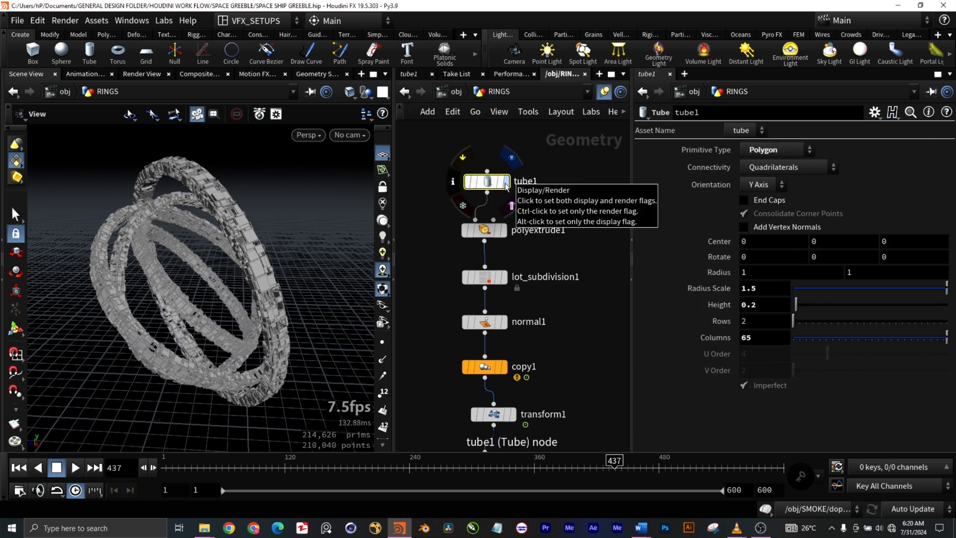
click(505, 183)
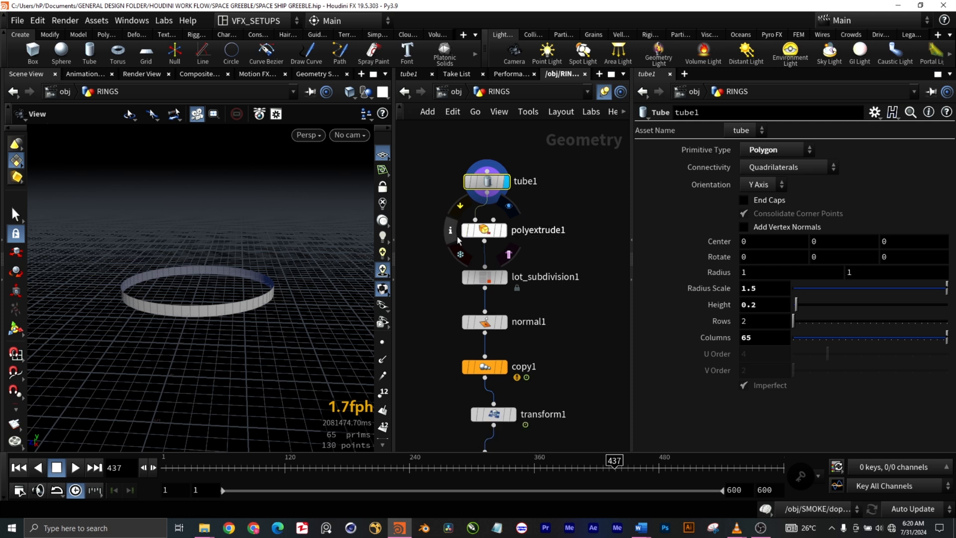
- Add a second Tube node beside tube1 in the RINGS network
key(Tab)
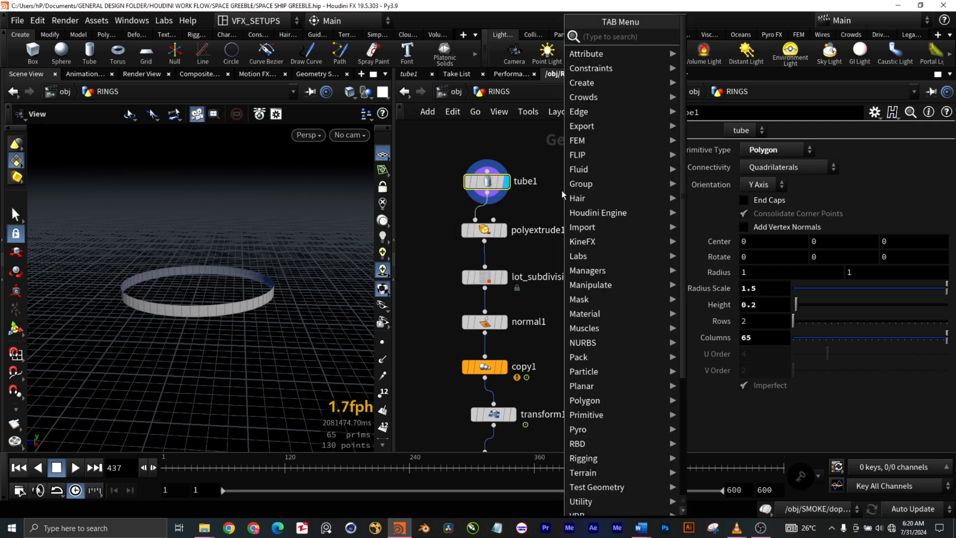
text(tube)
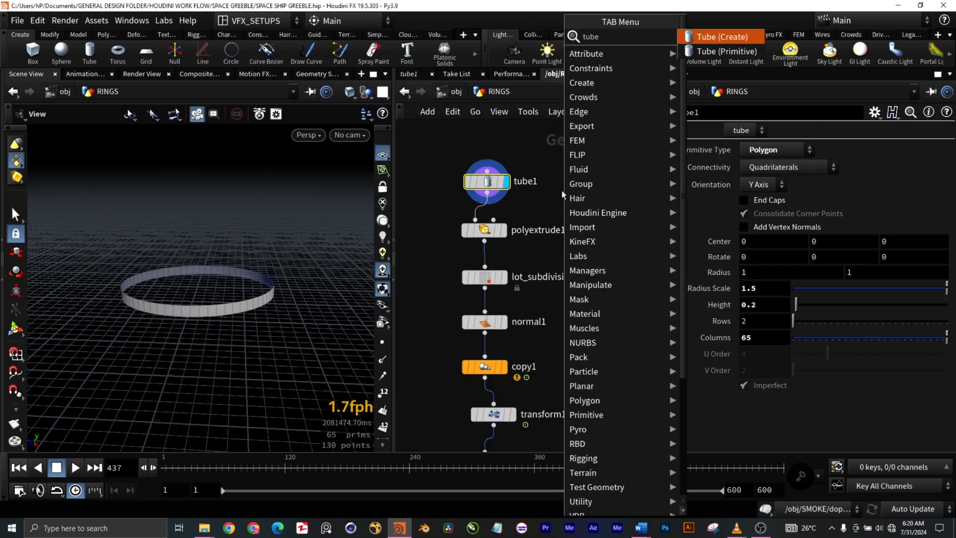
click(720, 37)
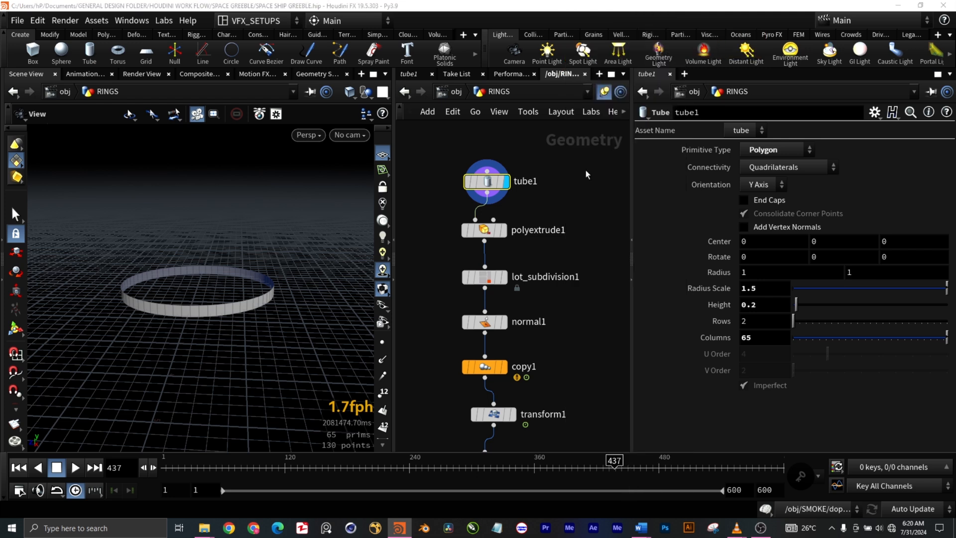
click(580, 187)
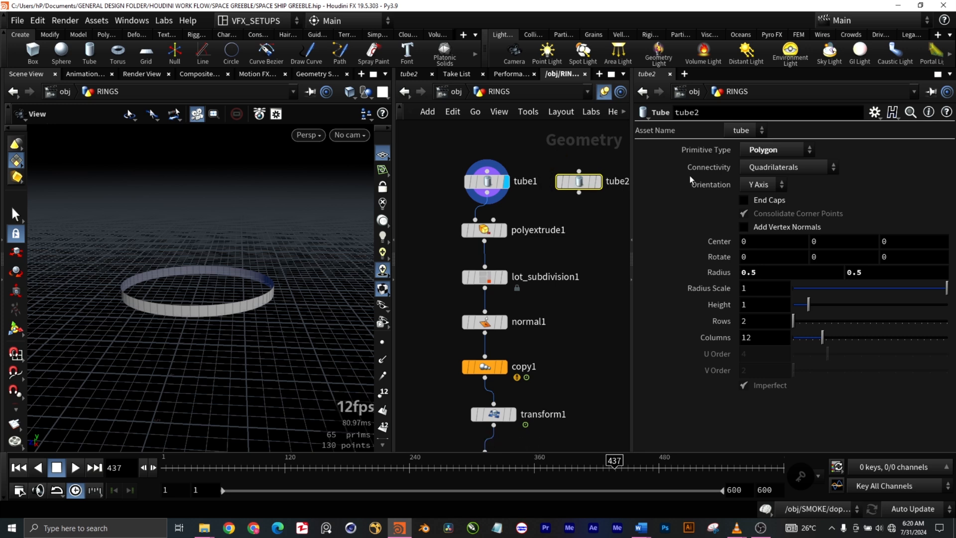
- Compare the parameters of the existing tube1 node with those of the new default tube
drag(431, 157, 492, 202)
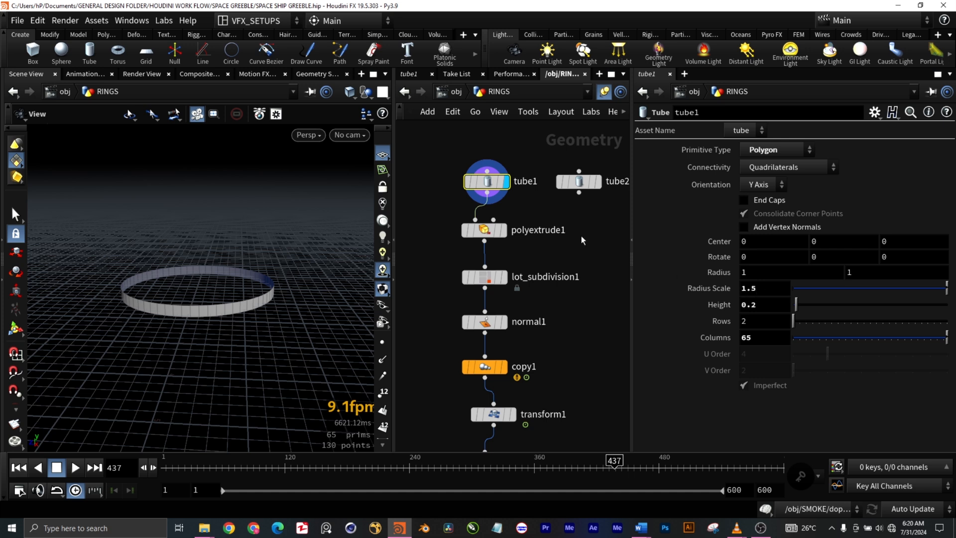
click(580, 184)
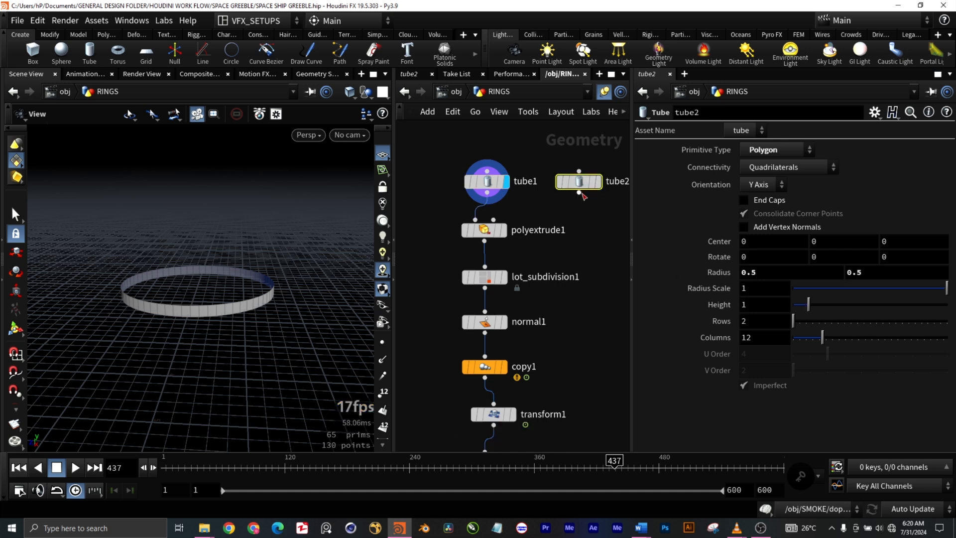
click(473, 185)
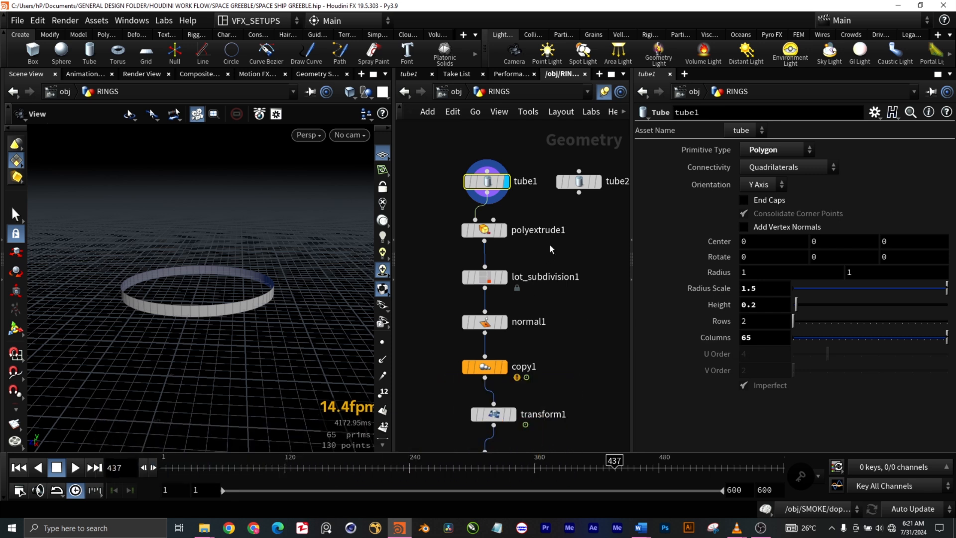
drag(594, 206, 571, 167)
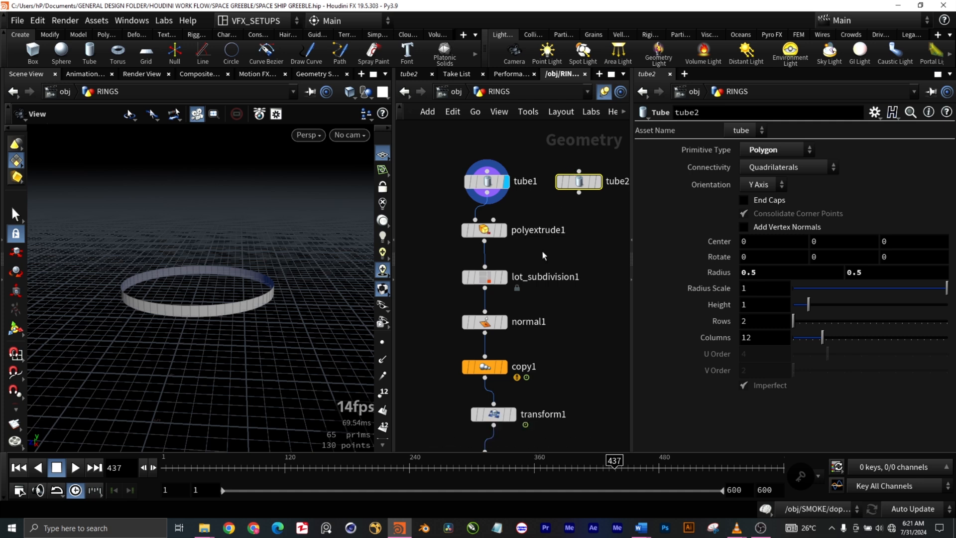
- Show the output of polyextrude1 and examine the extruded ring along with its distance and output settings
click(502, 235)
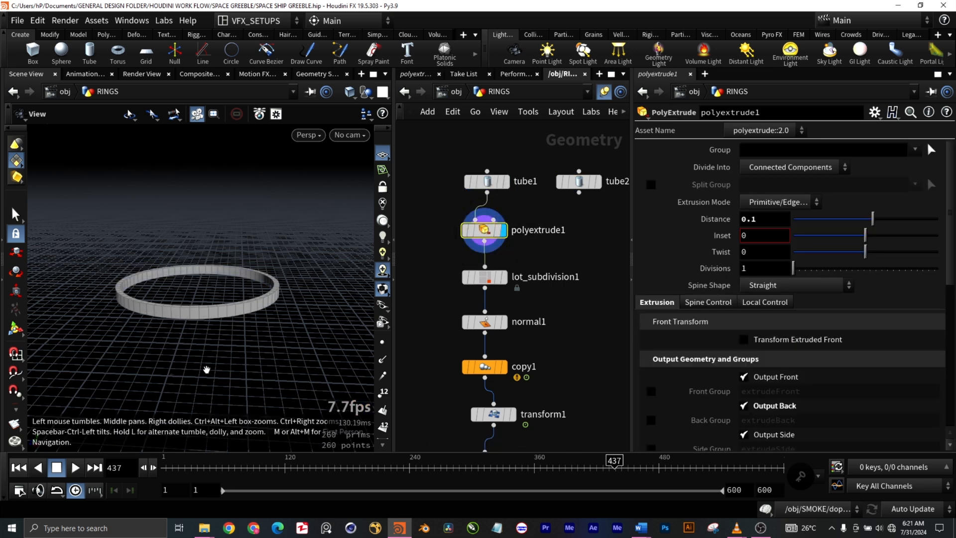
mouse_move(242, 339)
mouse_down()
mouse_move(244, 349)
mouse_move(240, 335)
mouse_up()
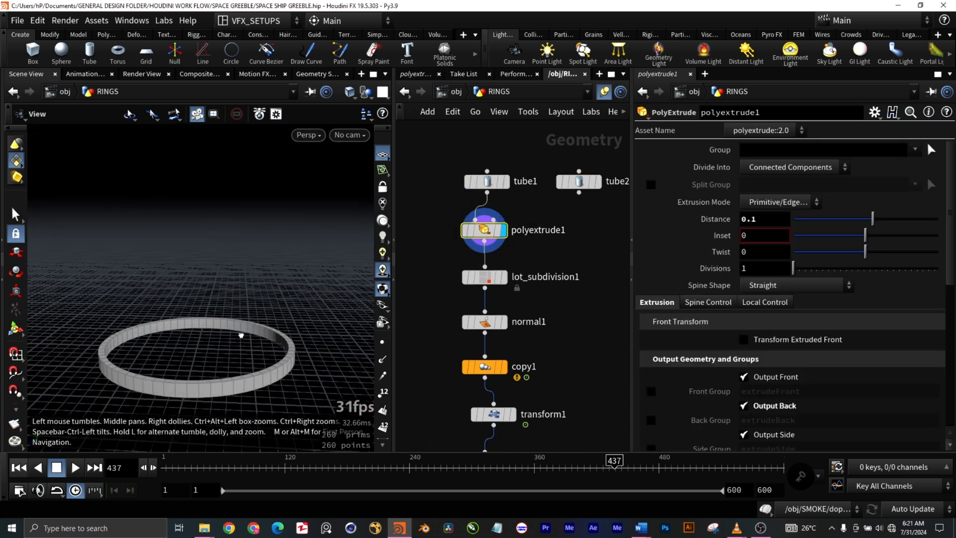
drag(273, 306, 240, 362)
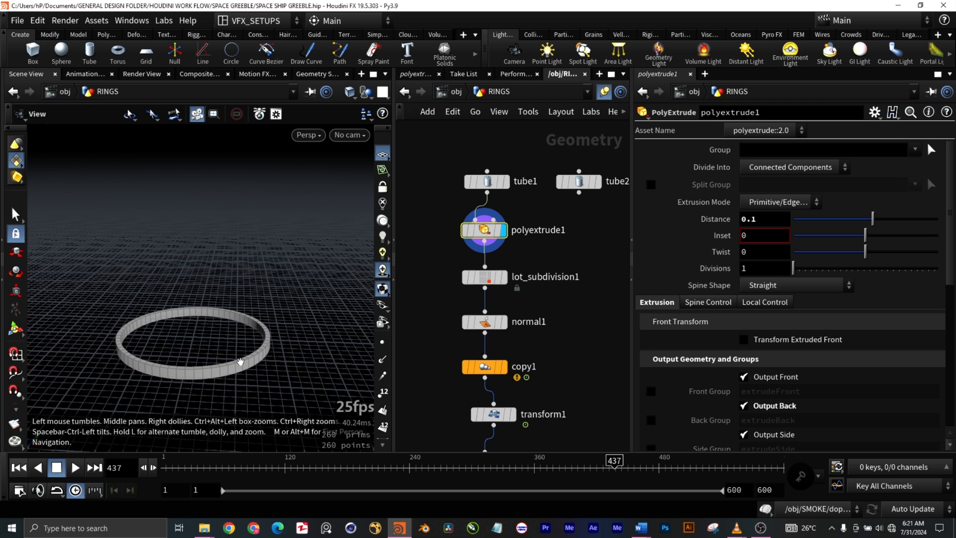
scroll(203, 368, up, 5)
scroll(207, 368, down, 3)
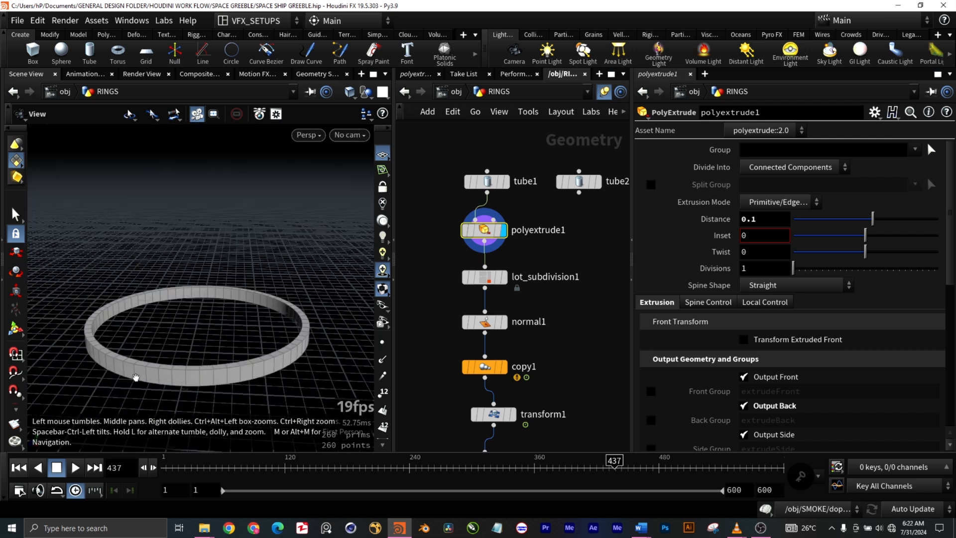
scroll(136, 378, up, 2)
scroll(226, 369, down, 3)
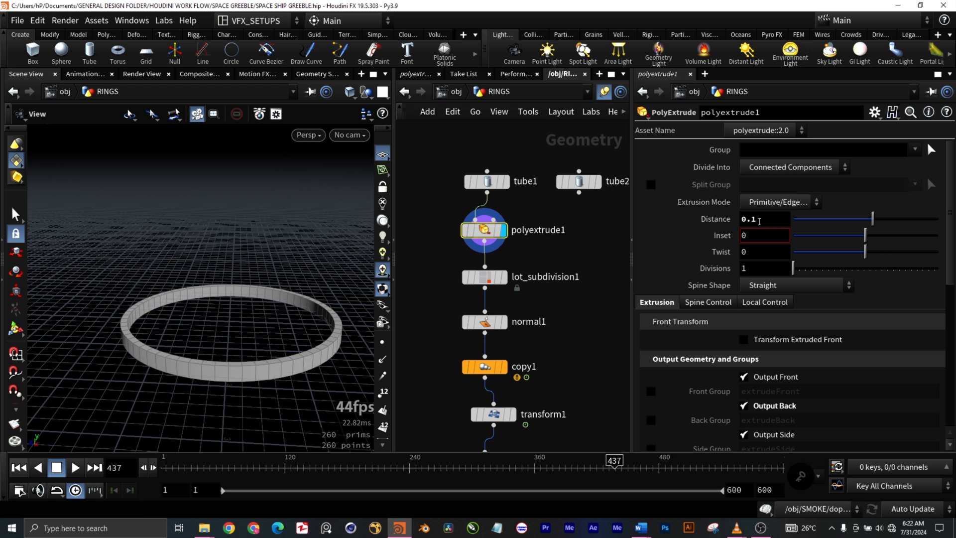
scroll(767, 238, down, 1)
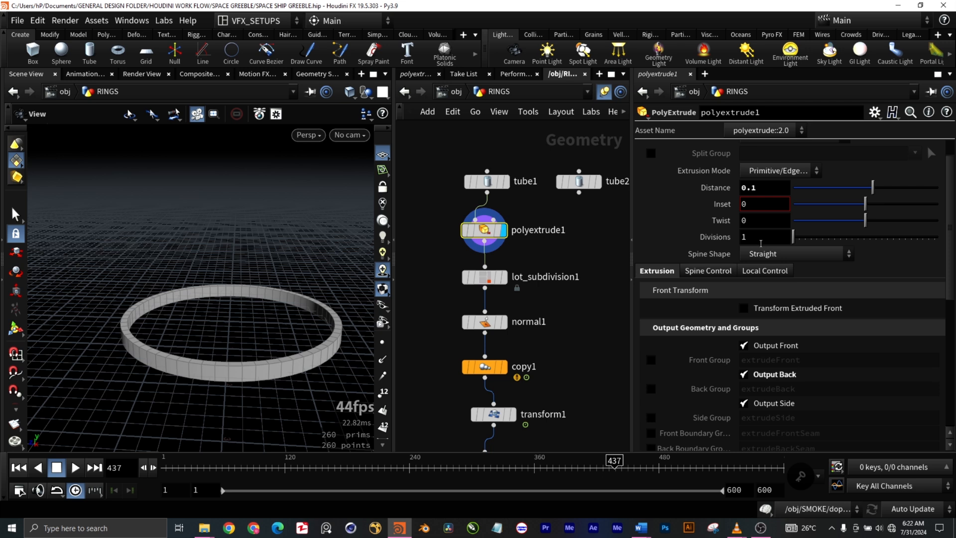
scroll(675, 235, up, 1)
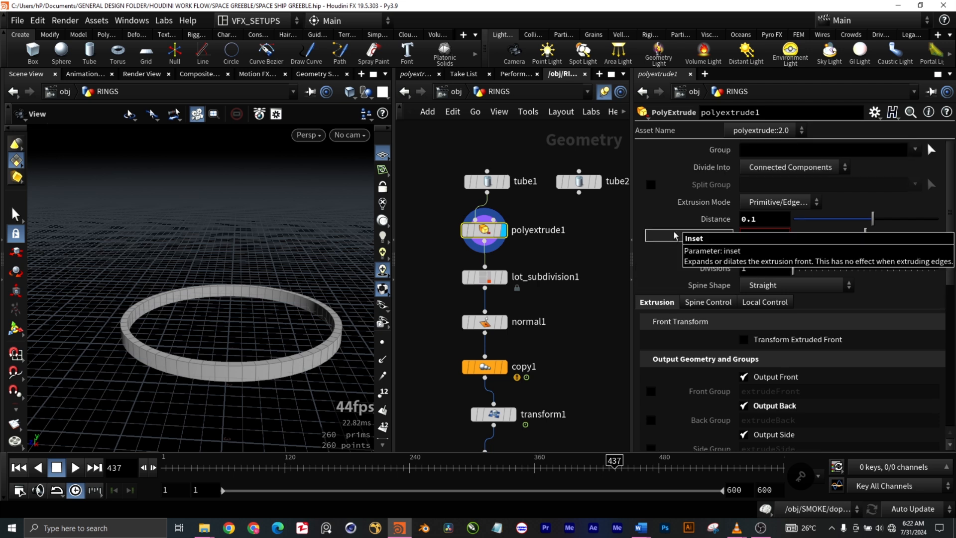
scroll(675, 235, down, 2)
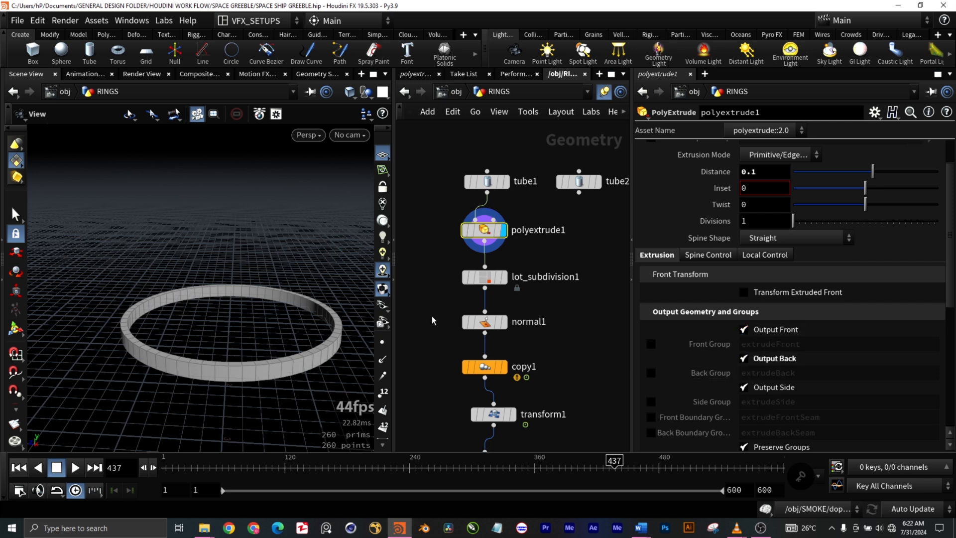
- Show the output of lot_subdivision1 and examine the subdivided panel pattern around the ring
drag(554, 299, 452, 267)
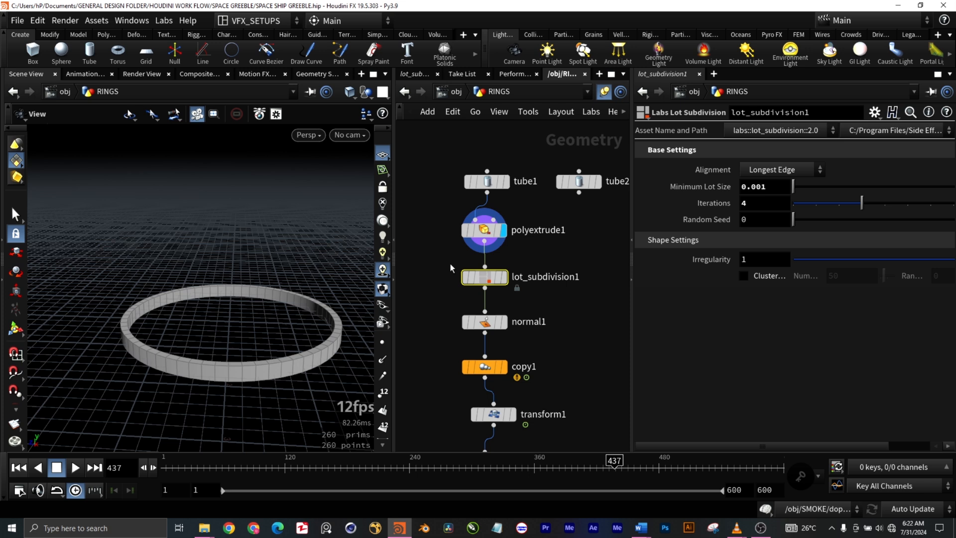
click(506, 277)
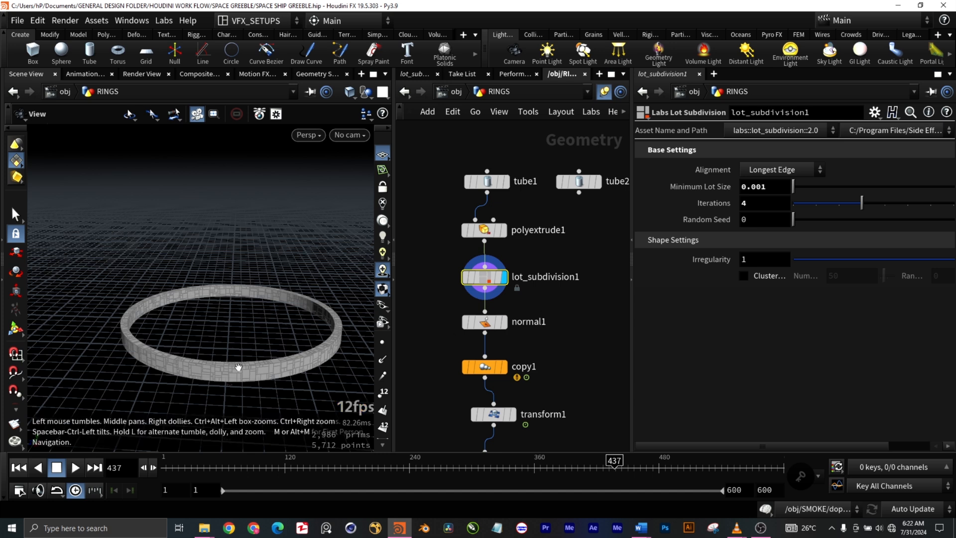
scroll(241, 373, up, 5)
scroll(244, 375, down, 5)
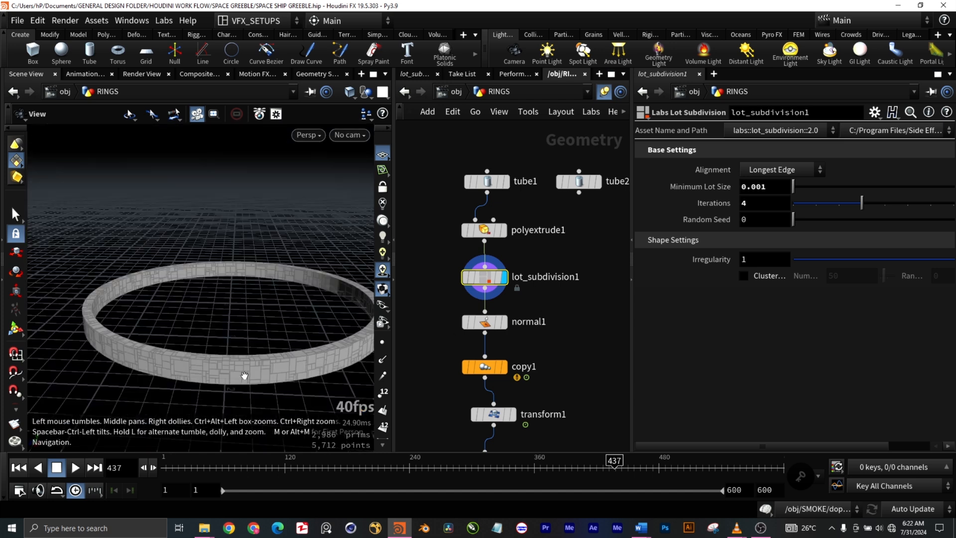
scroll(245, 375, down, 3)
scroll(245, 376, up, 2)
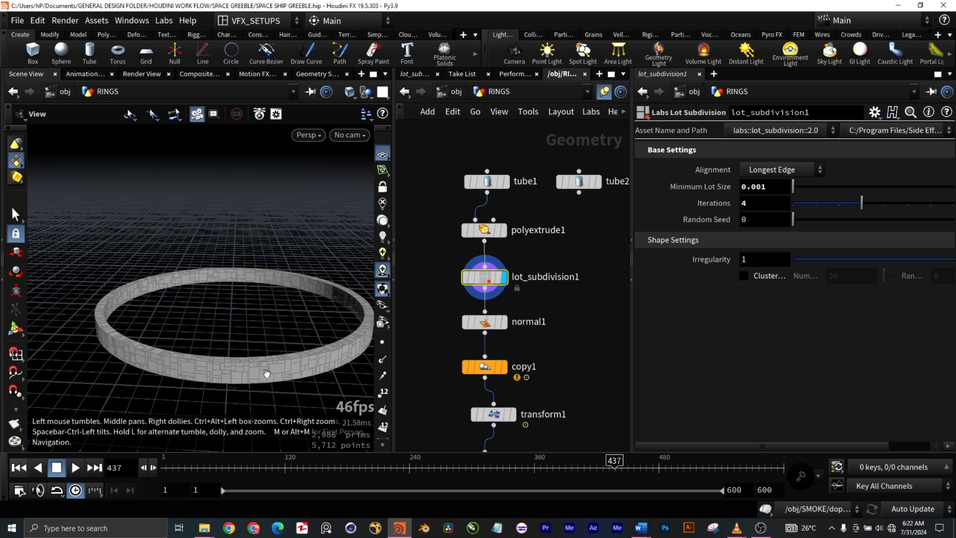
drag(259, 374, 258, 411)
scroll(247, 381, up, 4)
scroll(247, 381, up, 5)
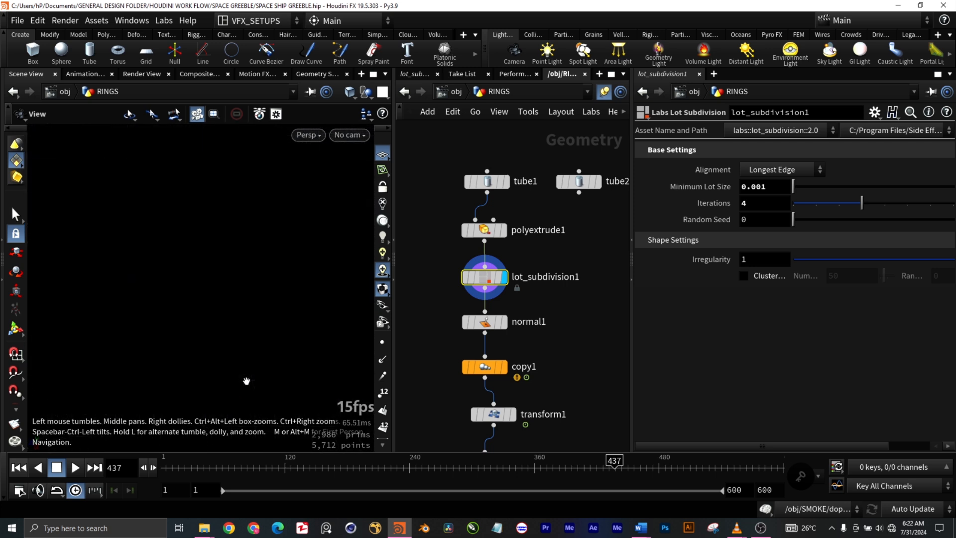
scroll(246, 382, down, 6)
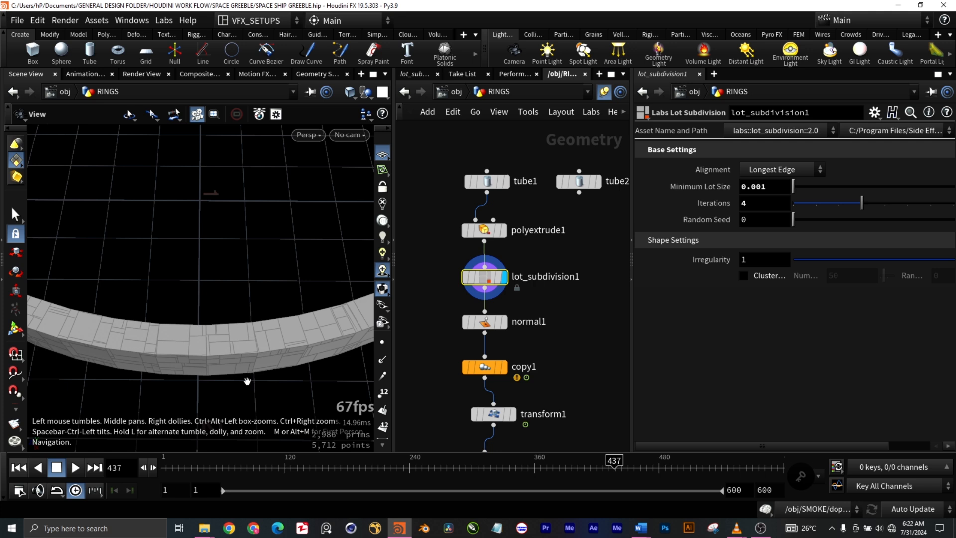
scroll(247, 381, down, 3)
scroll(247, 382, down, 10)
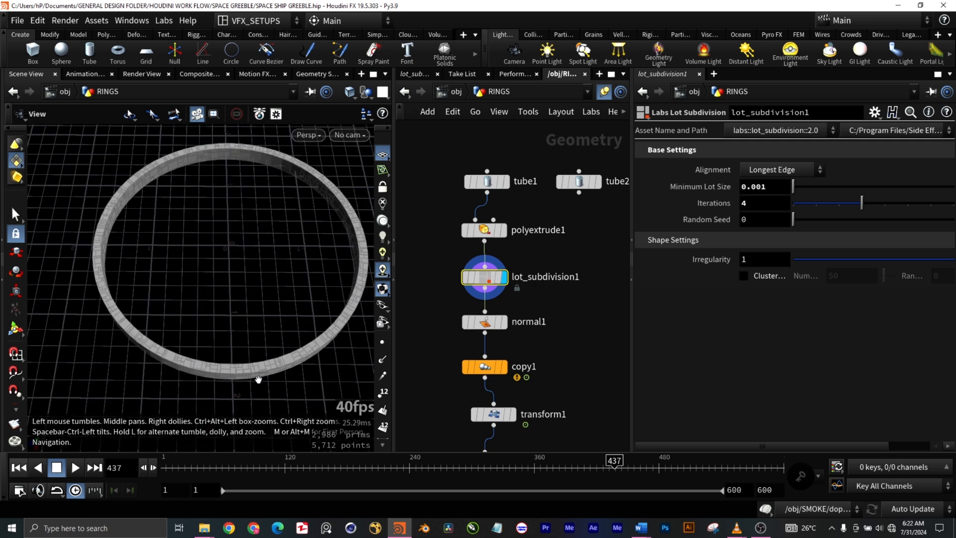
middle_drag(291, 385, 249, 374)
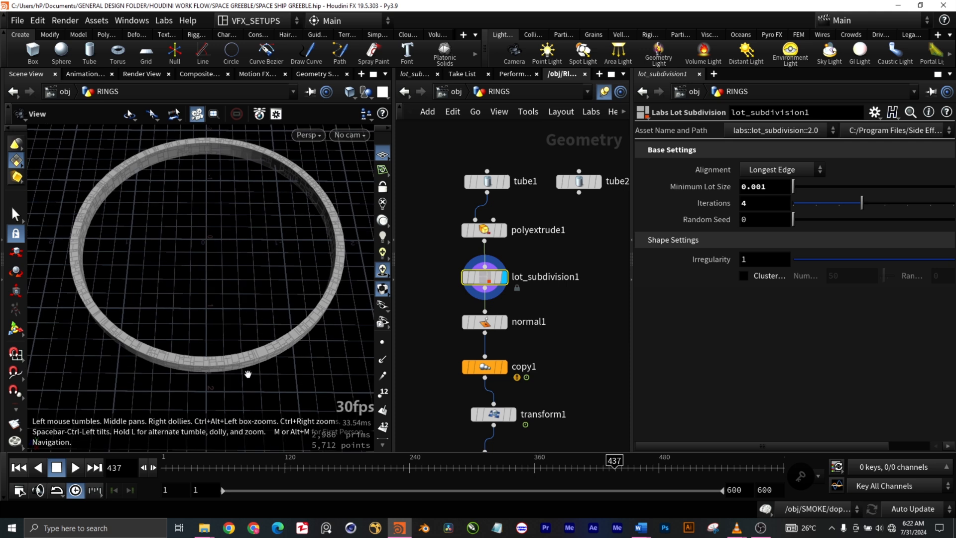
scroll(249, 374, up, 2)
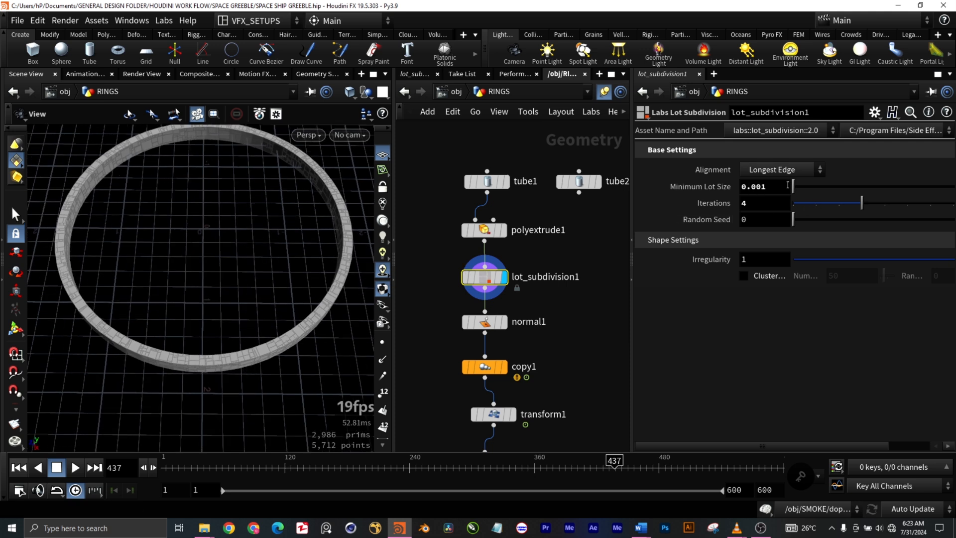
- Review the Minimum Lot Size setting of lot_subdivision1 and inspect the ring's panels up close
double_click(770, 187)
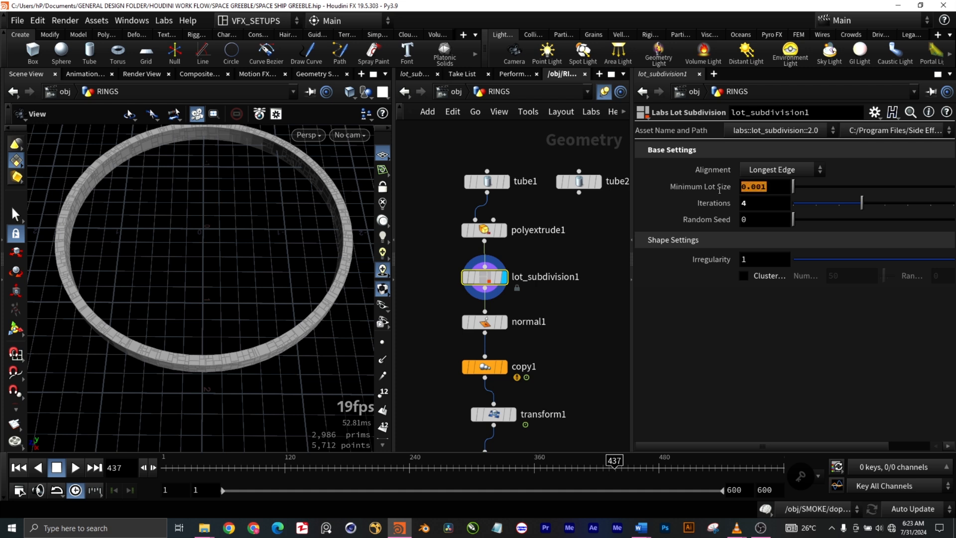
click(741, 307)
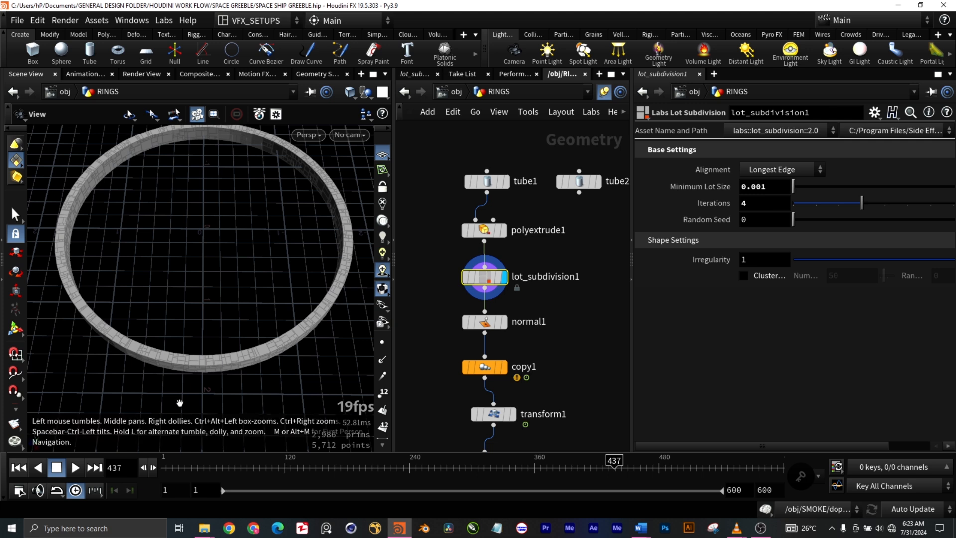
scroll(301, 367, up, 5)
scroll(301, 358, up, 3)
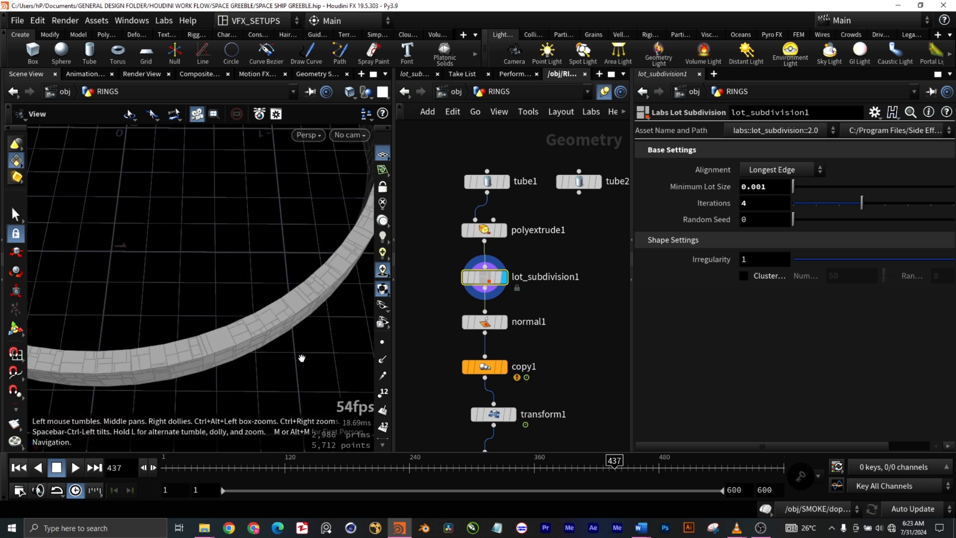
drag(219, 365, 205, 341)
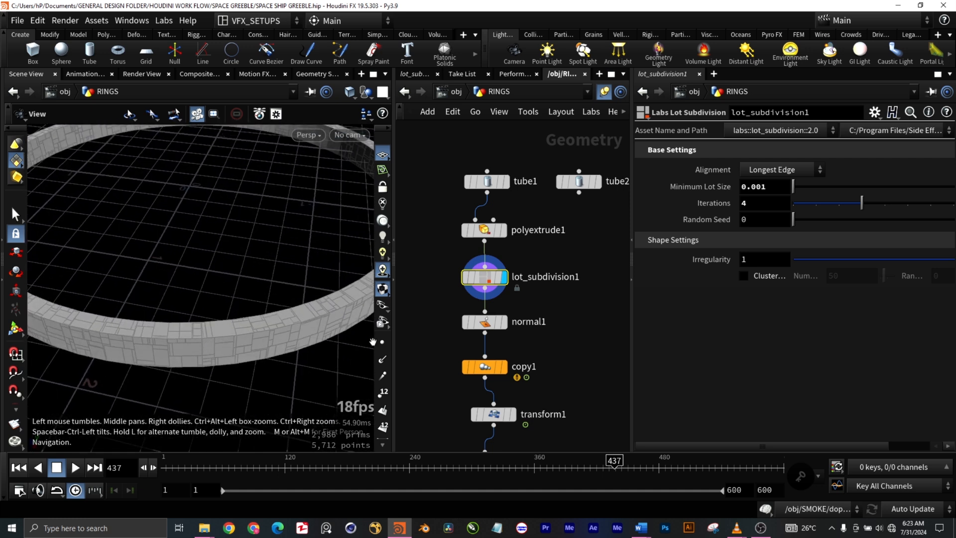
- Select the normal1 node and show its output in the viewport
drag(569, 339, 437, 308)
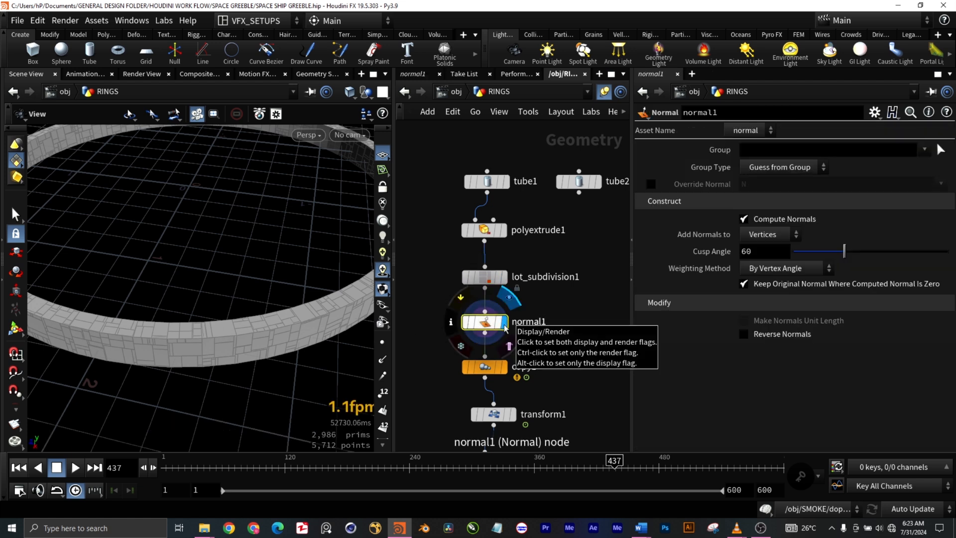
click(504, 323)
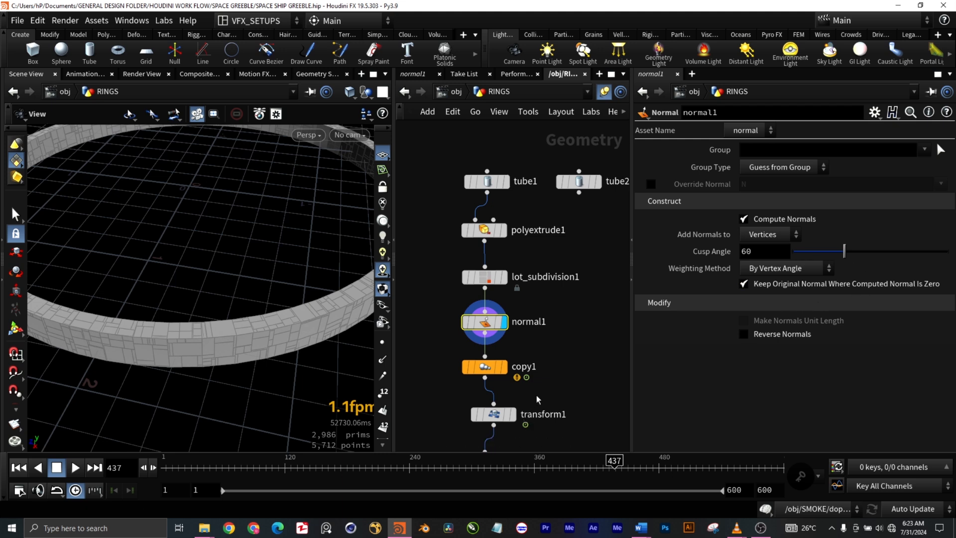
- Select the copy1 node and show its output to examine the four rotated ring copies and their transform settings
middle_drag(604, 363, 600, 266)
scroll(203, 353, down, 5)
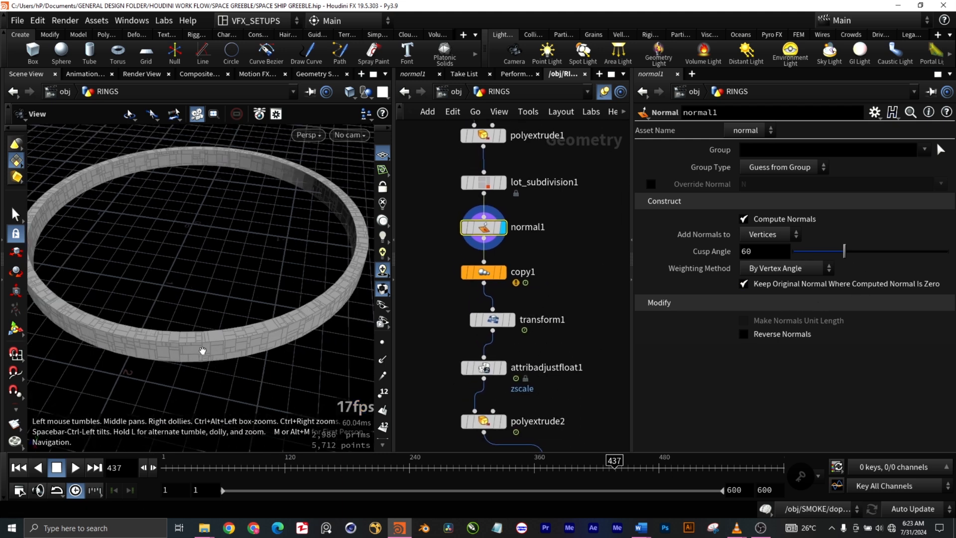
drag(566, 290, 426, 251)
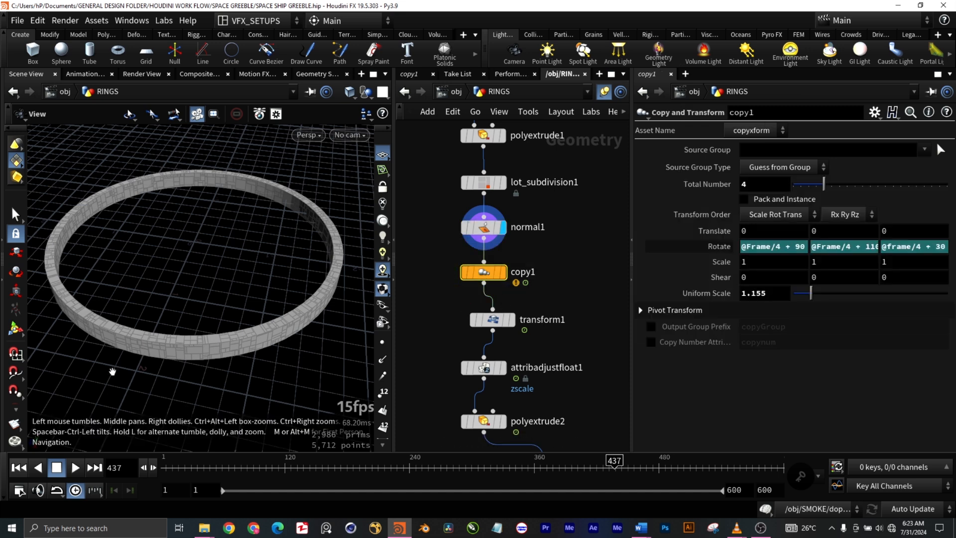
mouse_move(506, 277)
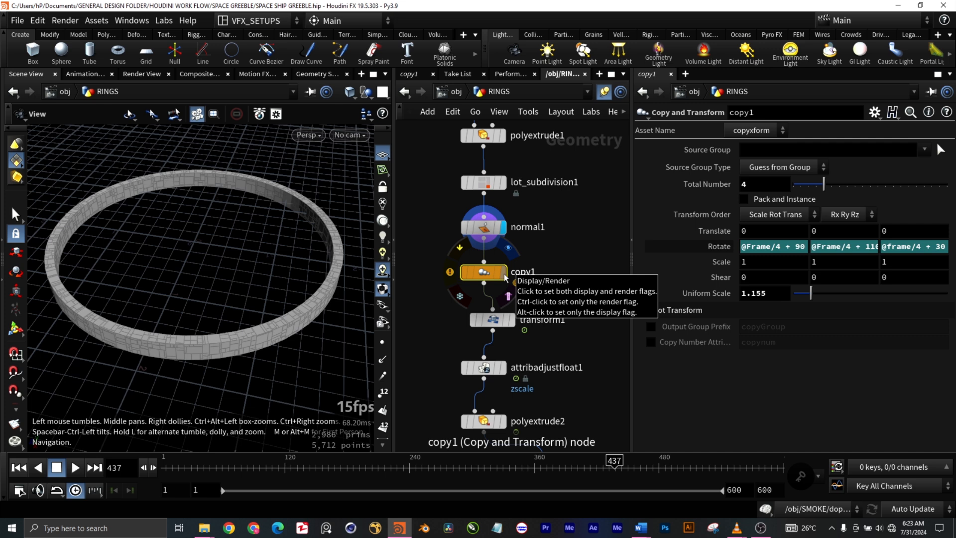
click(506, 278)
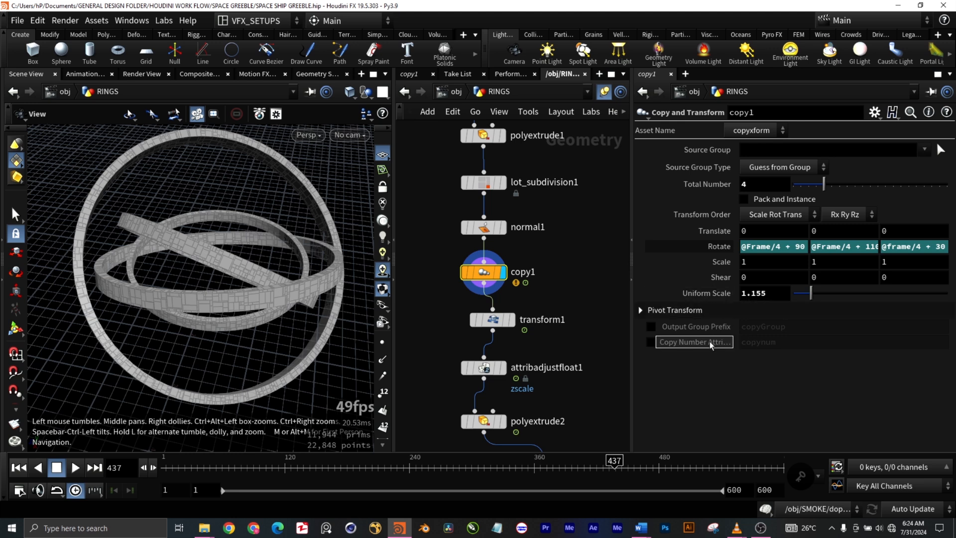
- Select transform1 and show its output to examine the rings with its frame-based rotation expression
drag(568, 345, 458, 305)
mouse_move(515, 323)
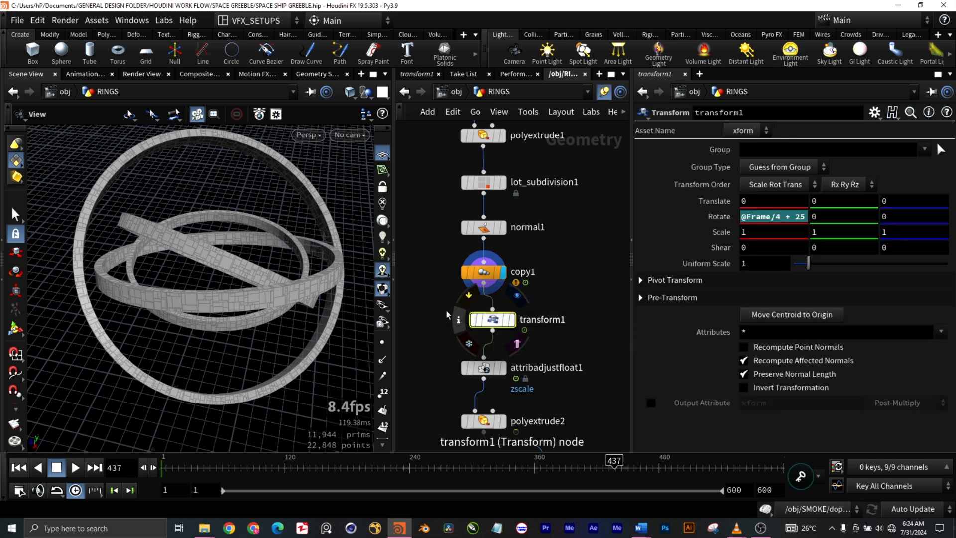
click(514, 322)
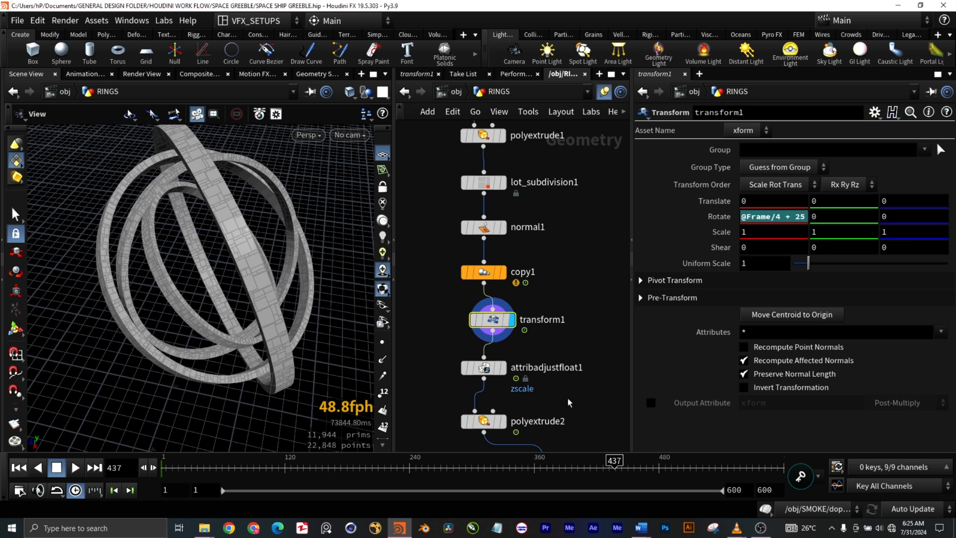
- Show the output of attribadjustfloat1 and visualize its zscale attribute in colour on the ring panels
middle_drag(569, 403, 553, 308)
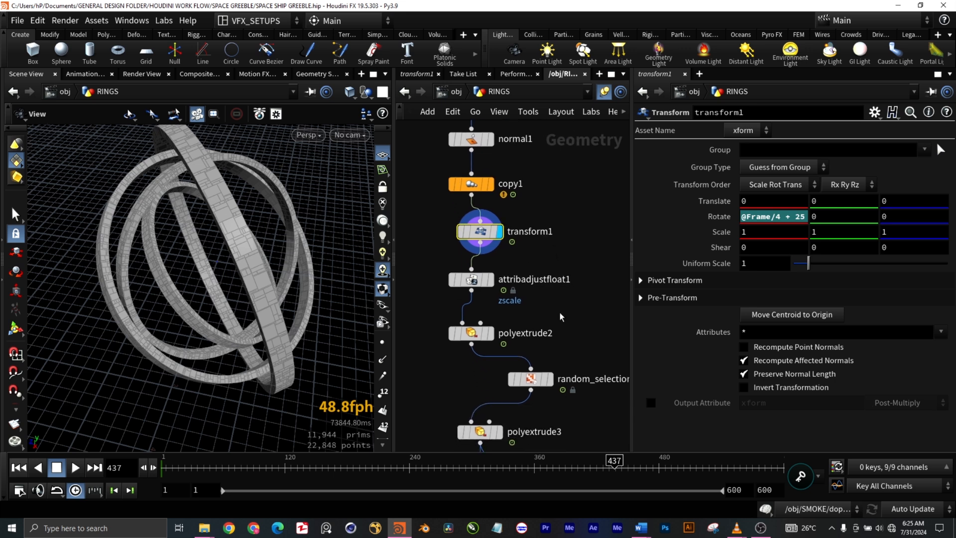
drag(554, 307, 444, 278)
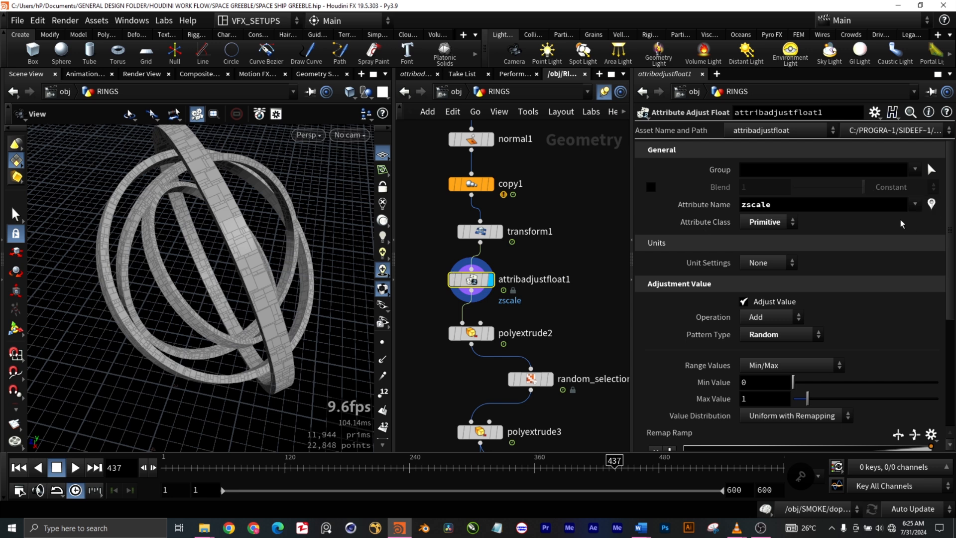
click(915, 205)
click(877, 219)
click(931, 204)
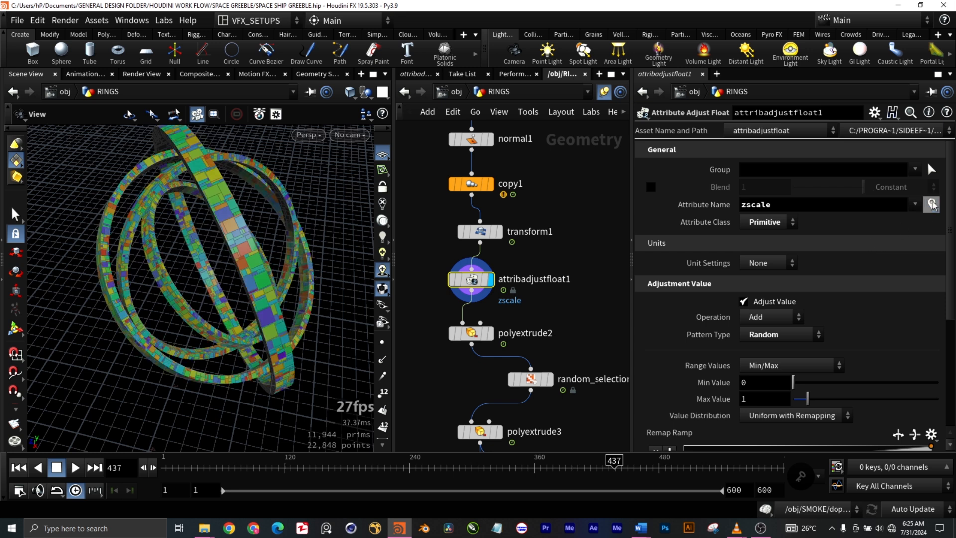
scroll(250, 239, up, 6)
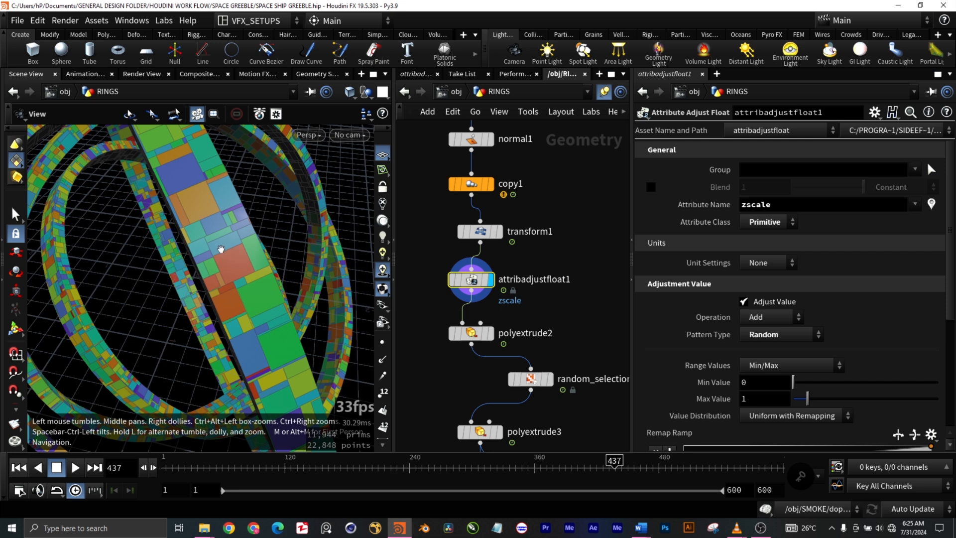
scroll(221, 249, down, 6)
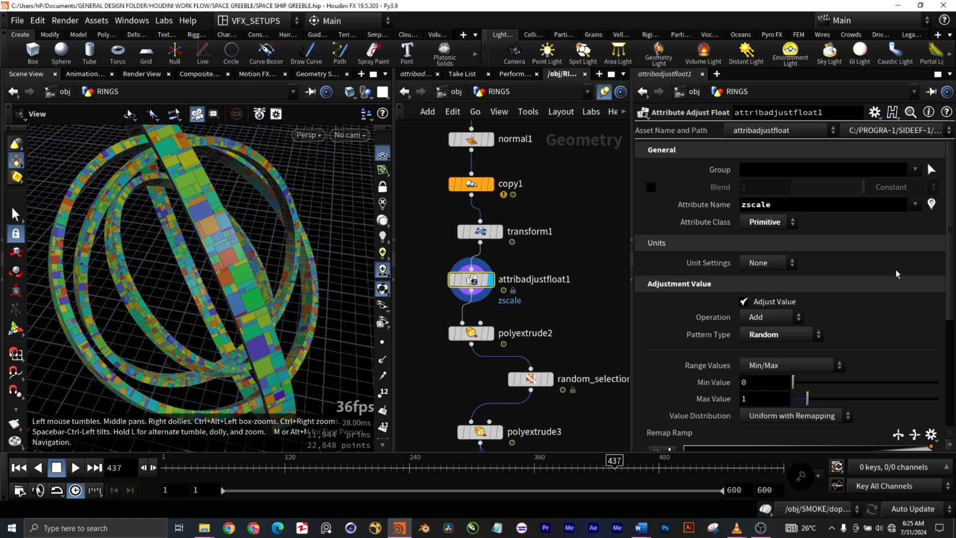
- Review the random pattern, Min/Max range and Remap Ramp settings of attribadjustfloat1
scroll(913, 322, down, 3)
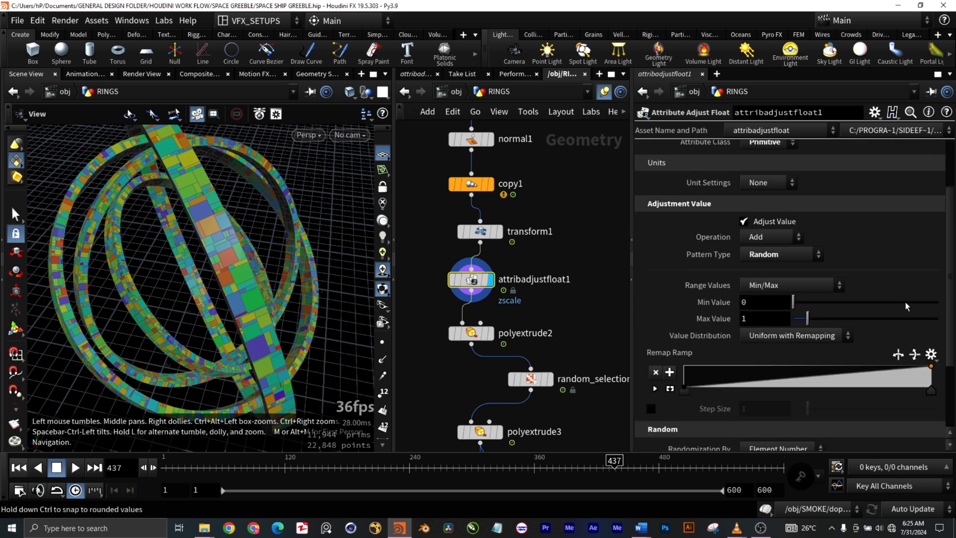
scroll(908, 269, down, 1)
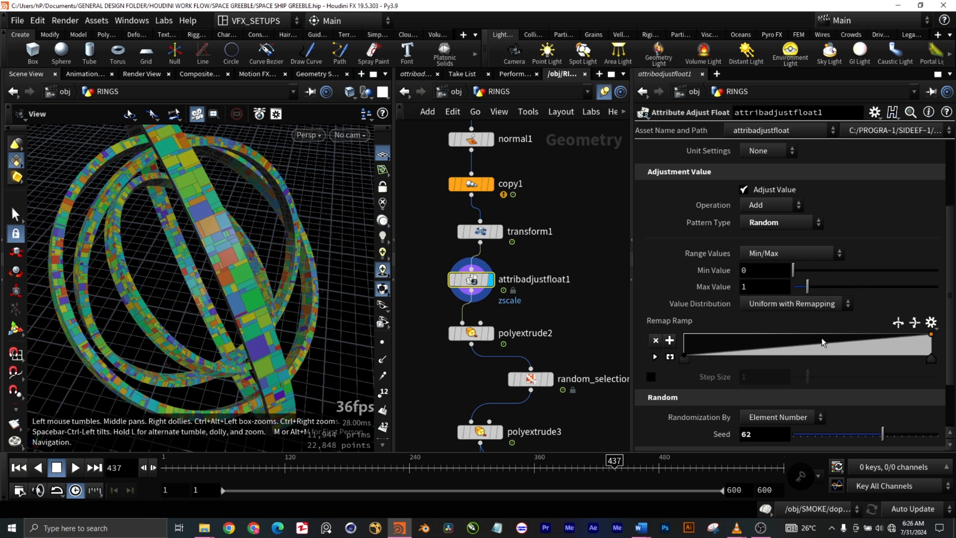
scroll(953, 355, down, 1)
click(915, 303)
click(917, 304)
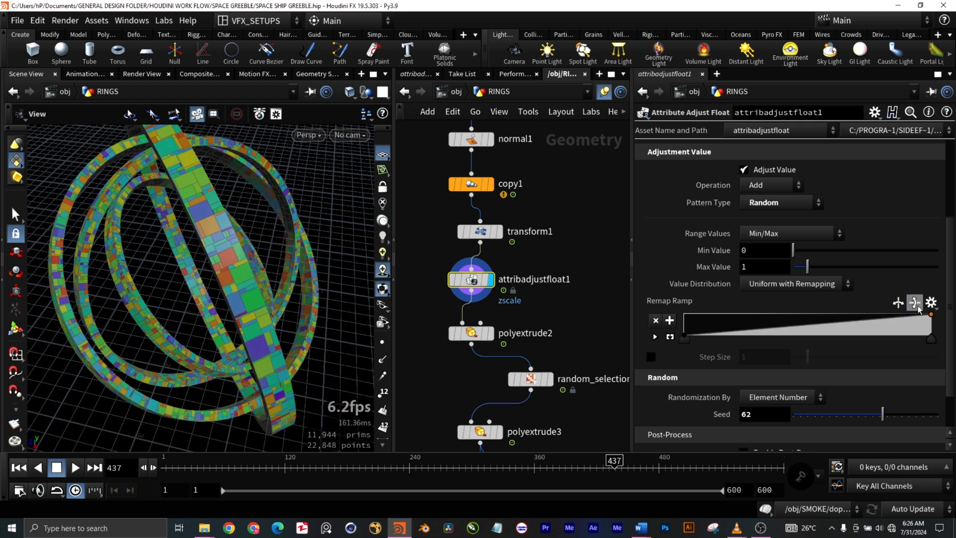
- Raise the first point of the Remap Ramp to full value, and bring it back down to zero
click(684, 339)
drag(684, 338, 681, 311)
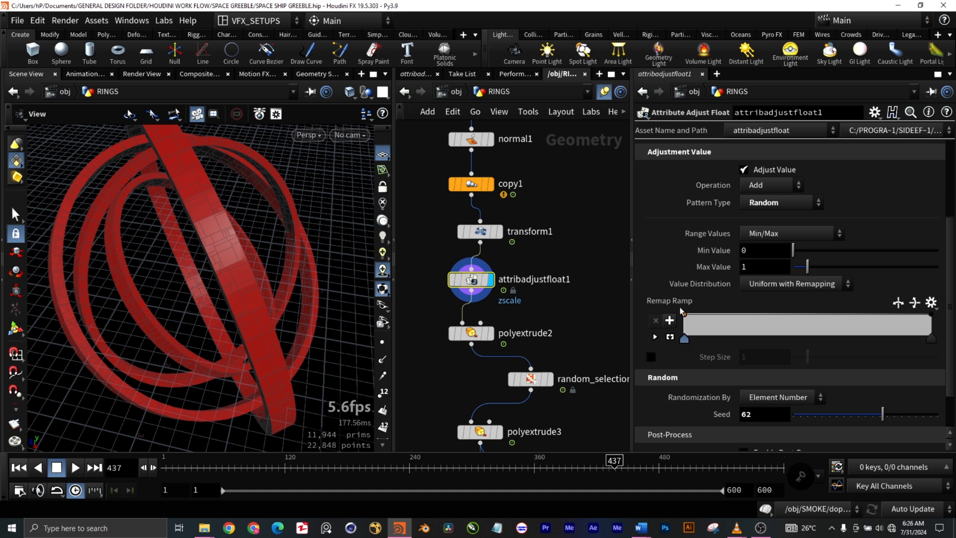
drag(682, 313, 683, 339)
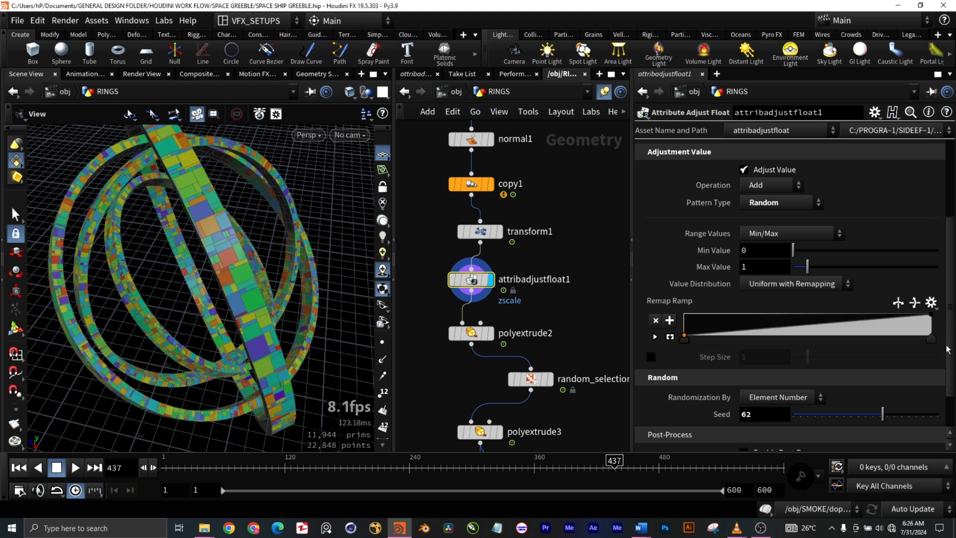
- Check the randomization and seed settings of attribadjustfloat1, and turn off its zscale attribute visualization
drag(950, 349, 952, 400)
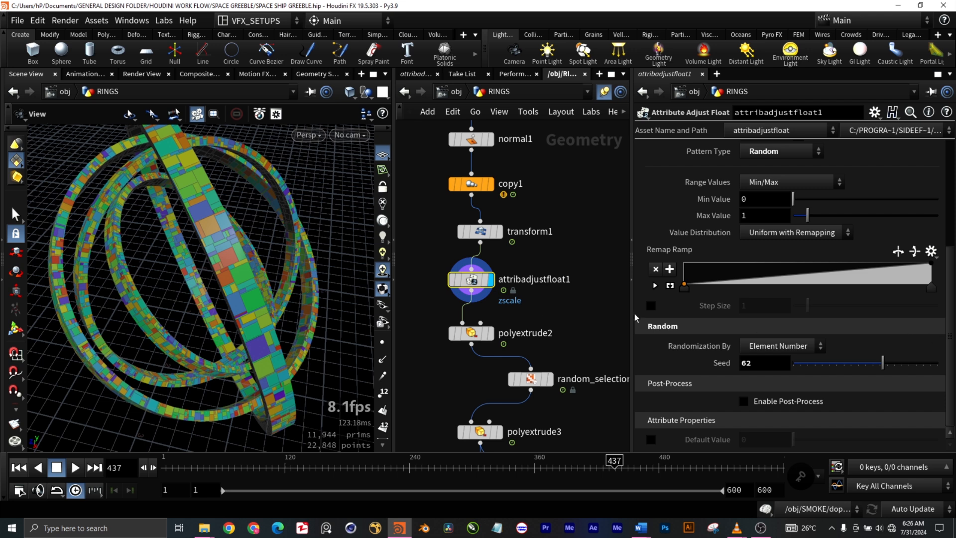
middle_drag(542, 424, 549, 348)
scroll(567, 254, down, 3)
middle_drag(590, 271, 551, 274)
scroll(470, 258, up, 4)
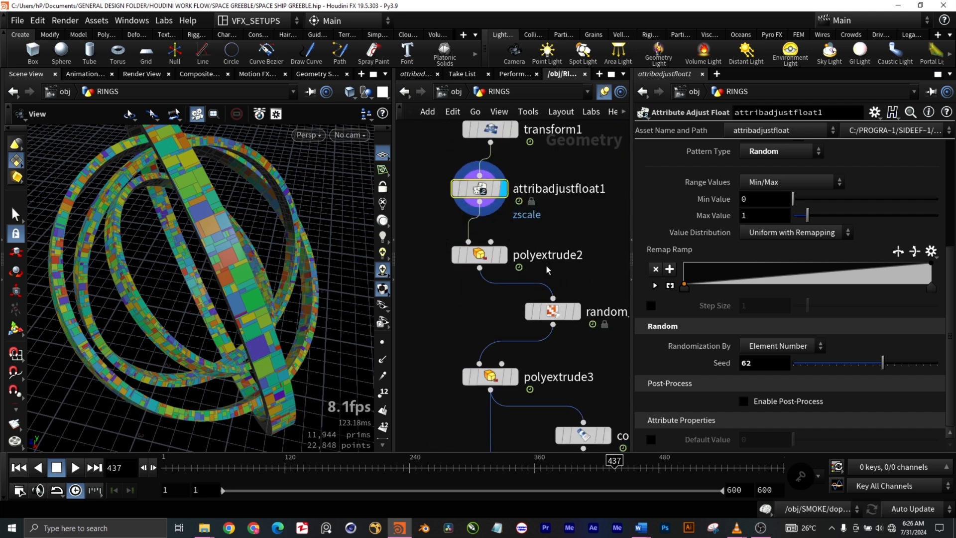
scroll(547, 270, down, 3)
click(511, 259)
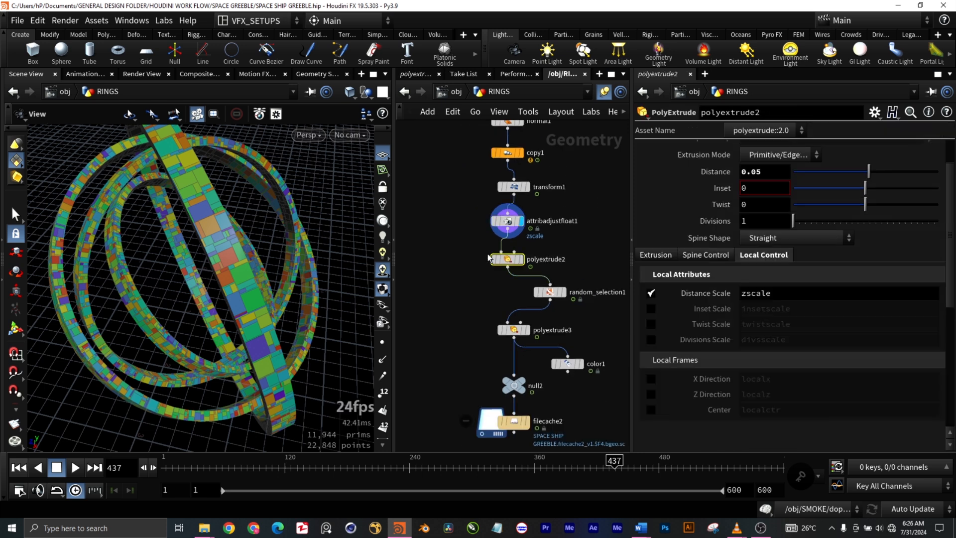
click(508, 220)
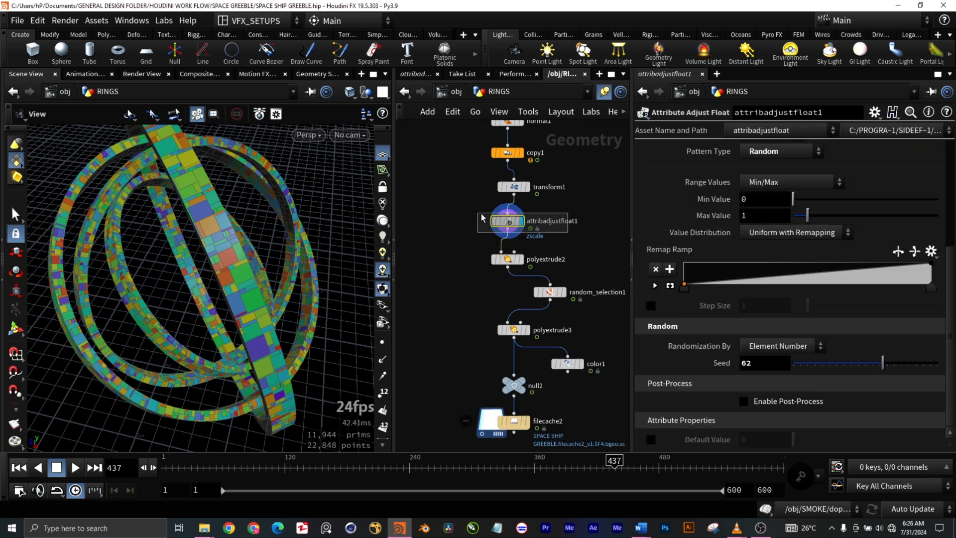
scroll(929, 209, up, 5)
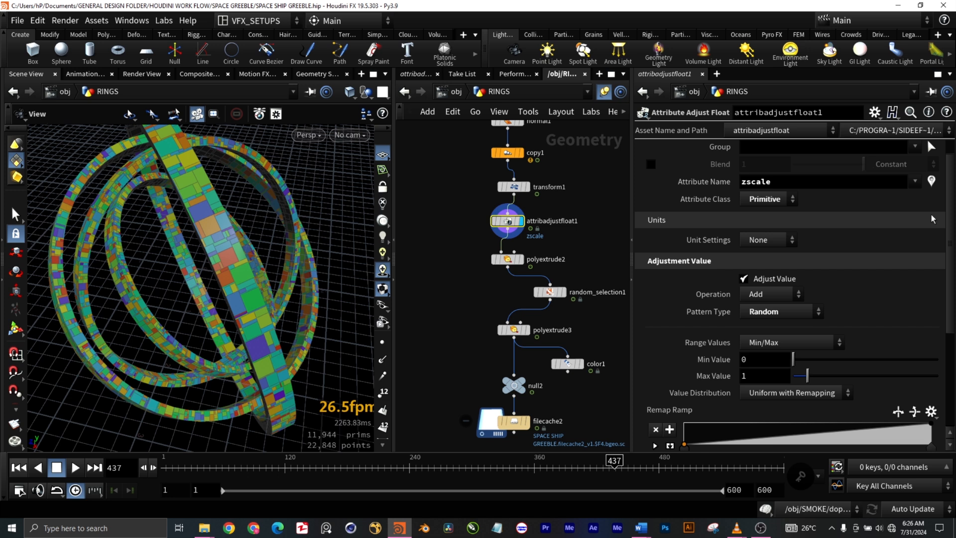
click(932, 203)
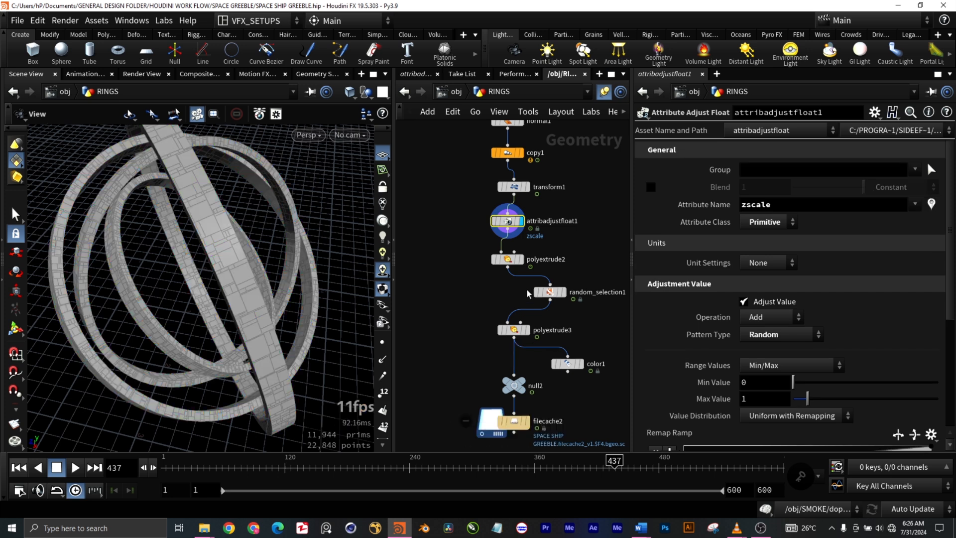
- Show the output of polyextrude2 and inspect the panels extruded by the zscale distance scale from several angles
drag(466, 252, 459, 249)
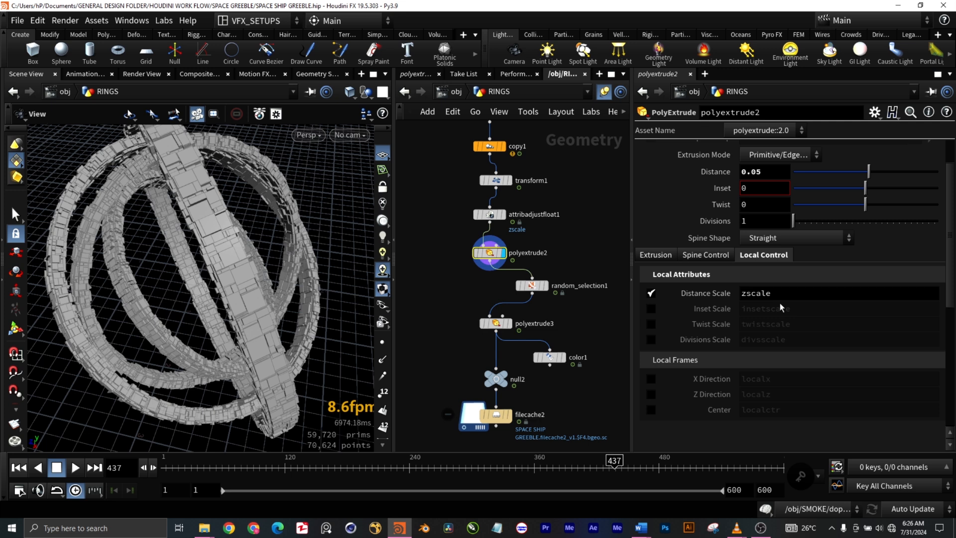
scroll(223, 281, up, 6)
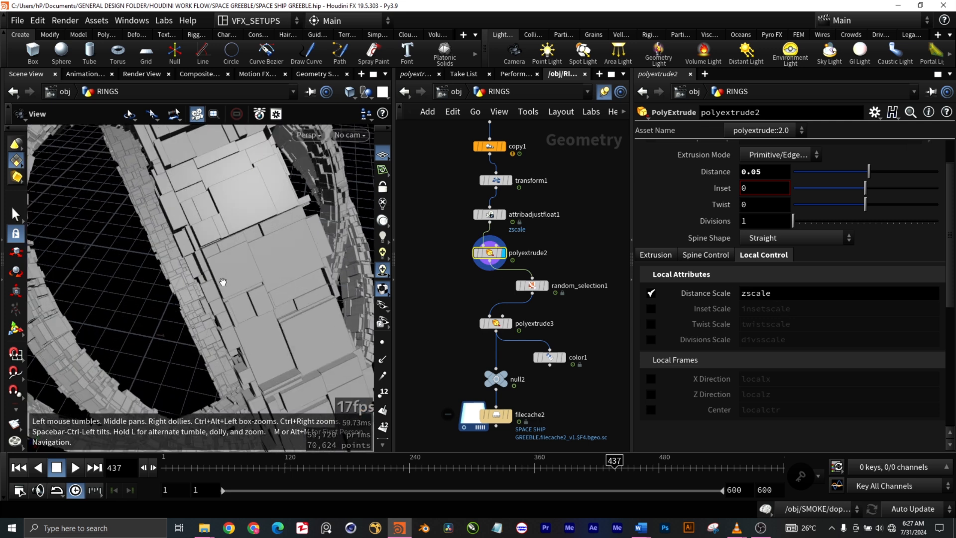
scroll(256, 261, down, 8)
drag(256, 283, 235, 271)
scroll(233, 272, up, 6)
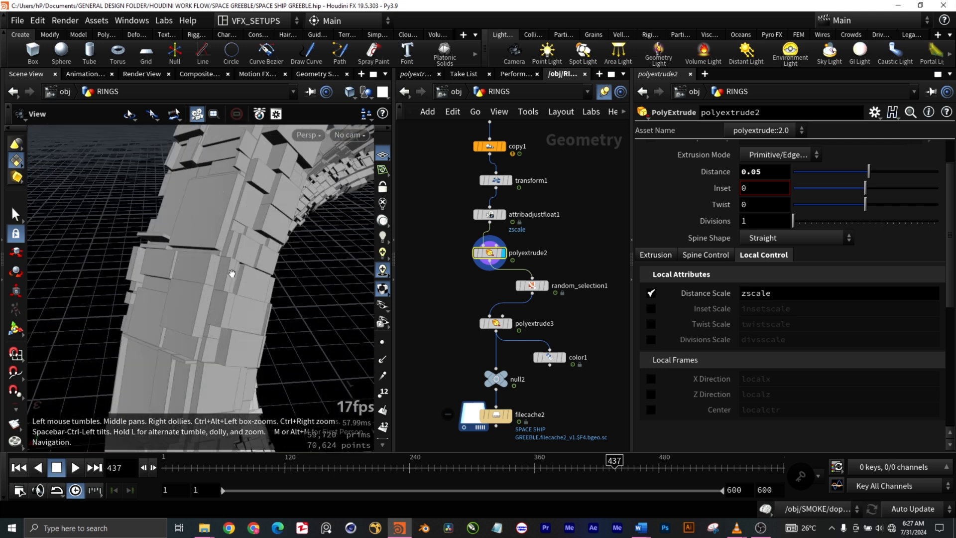
scroll(232, 273, down, 8)
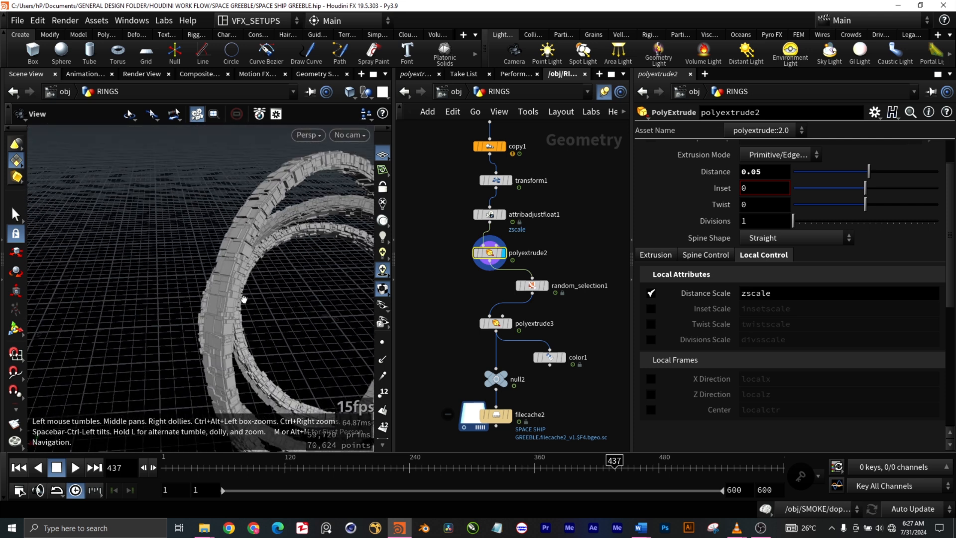
drag(308, 338, 246, 328)
scroll(303, 364, up, 5)
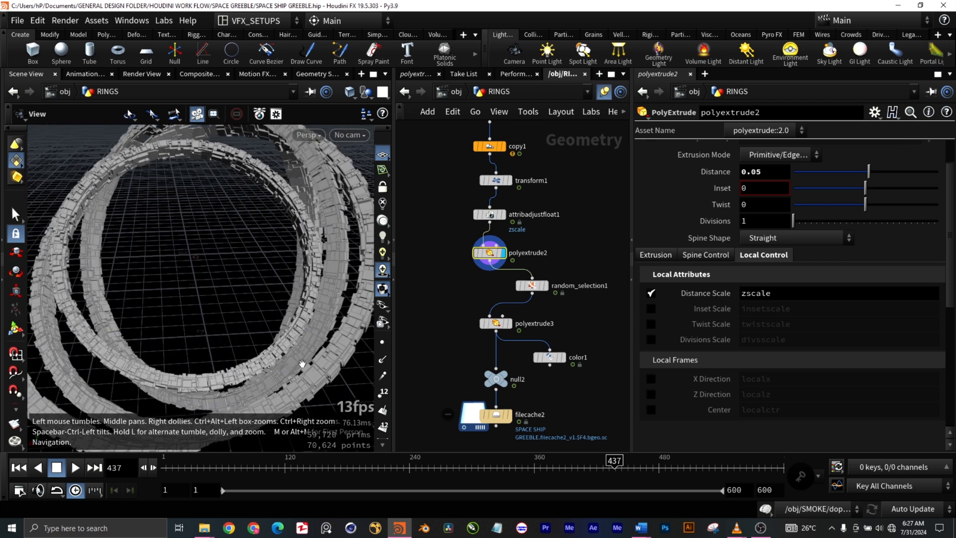
scroll(302, 365, down, 3)
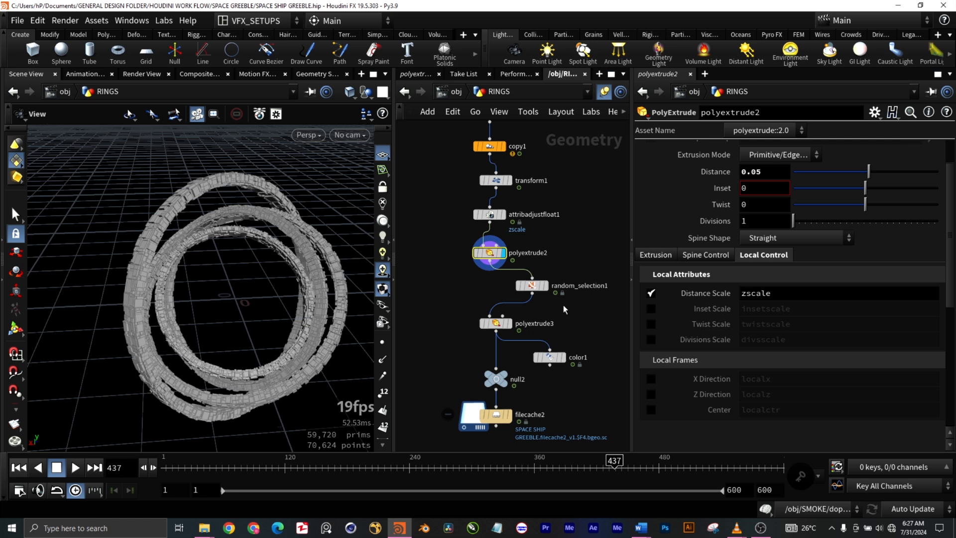
- Show the output of random_selection1 and examine the randomly thinned ring panels along with its ratio and group settings
click(547, 290)
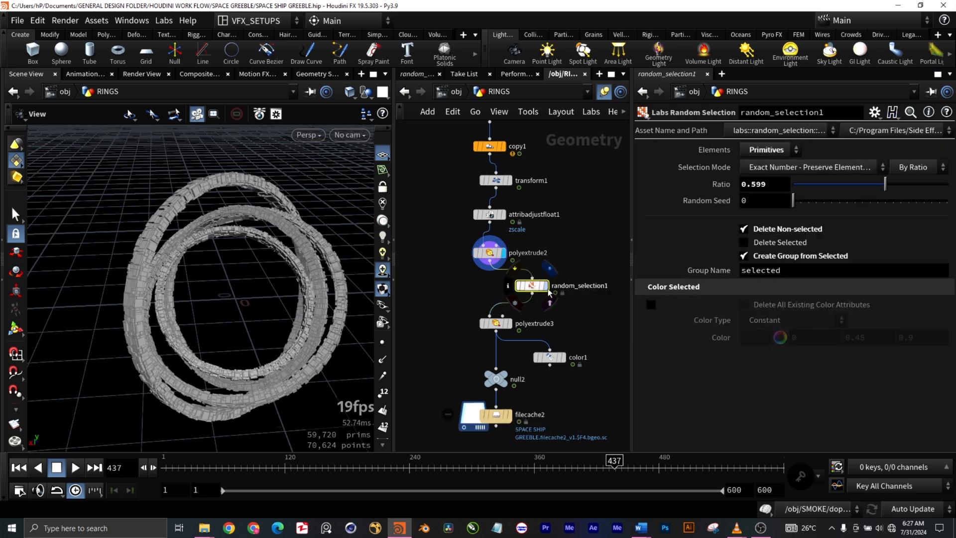
click(548, 289)
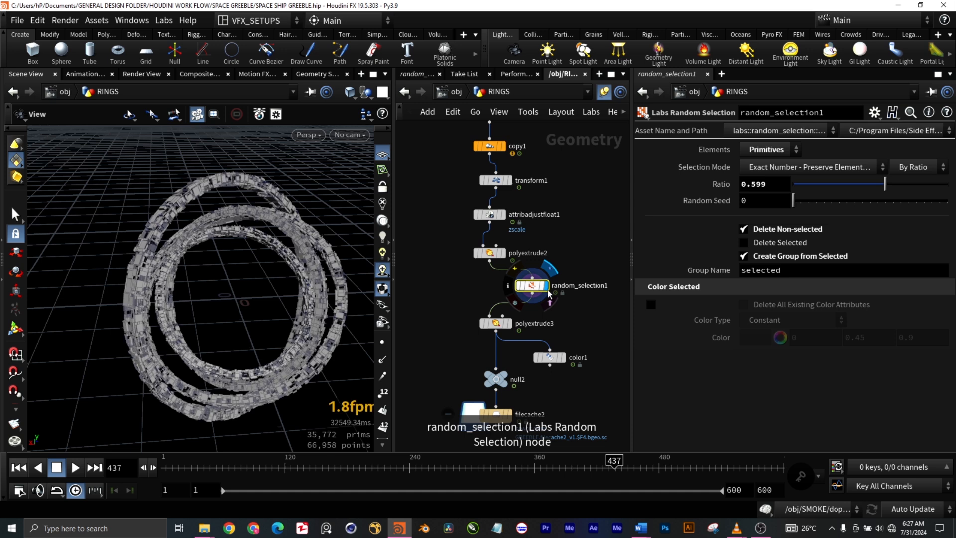
scroll(158, 273, up, 5)
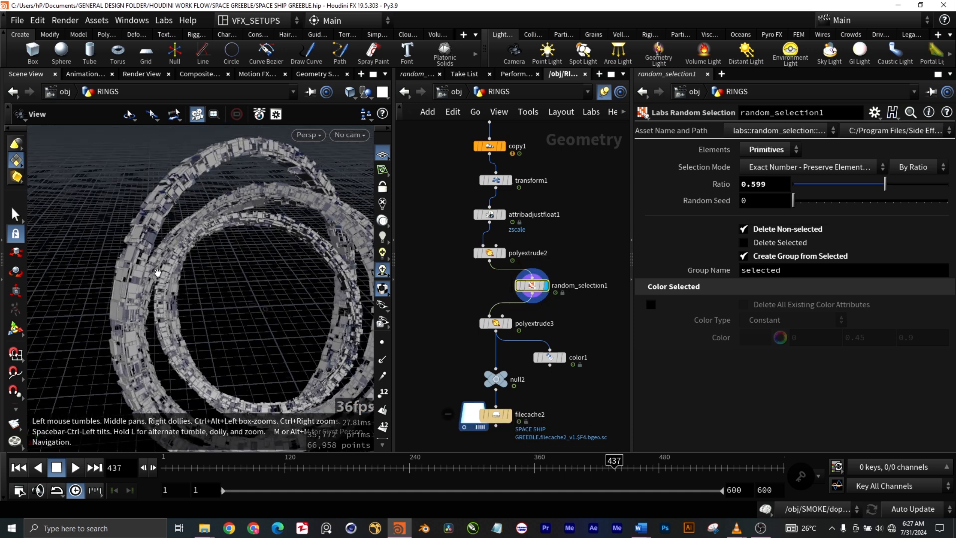
scroll(164, 272, down, 5)
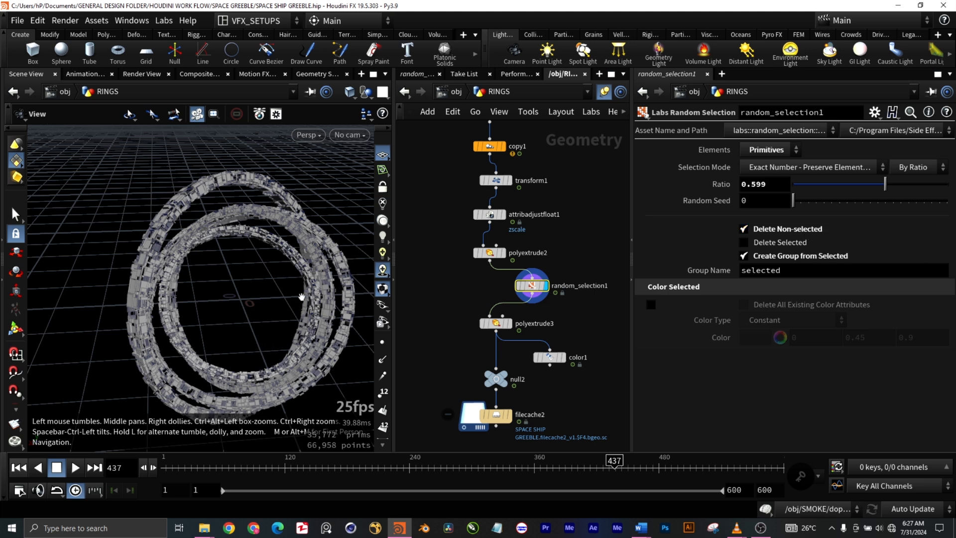
scroll(308, 285, up, 5)
scroll(336, 281, up, 3)
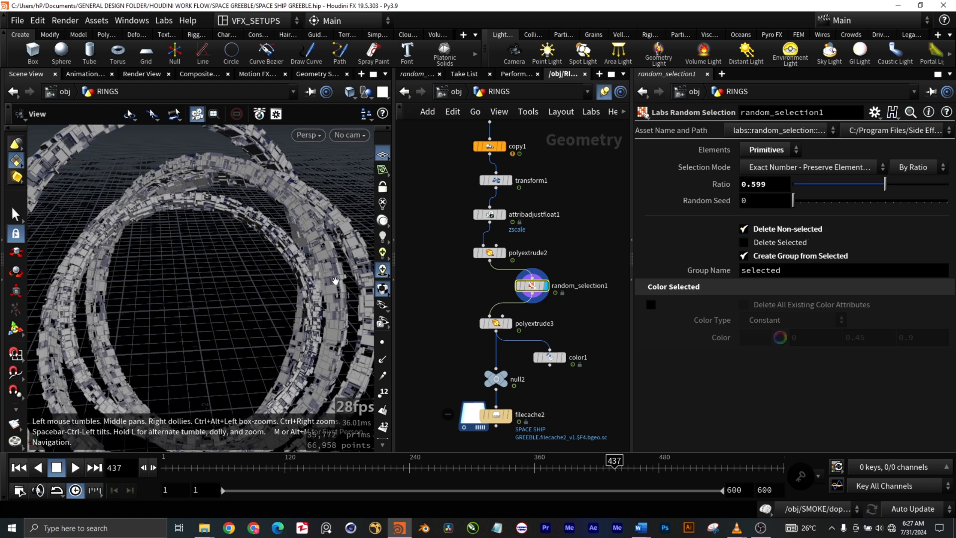
scroll(336, 281, down, 5)
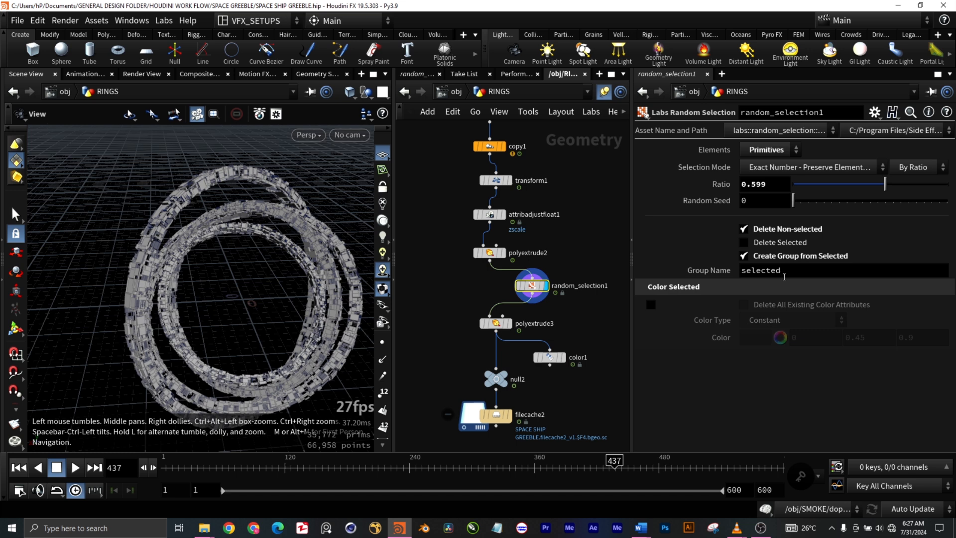
drag(327, 394, 282, 364)
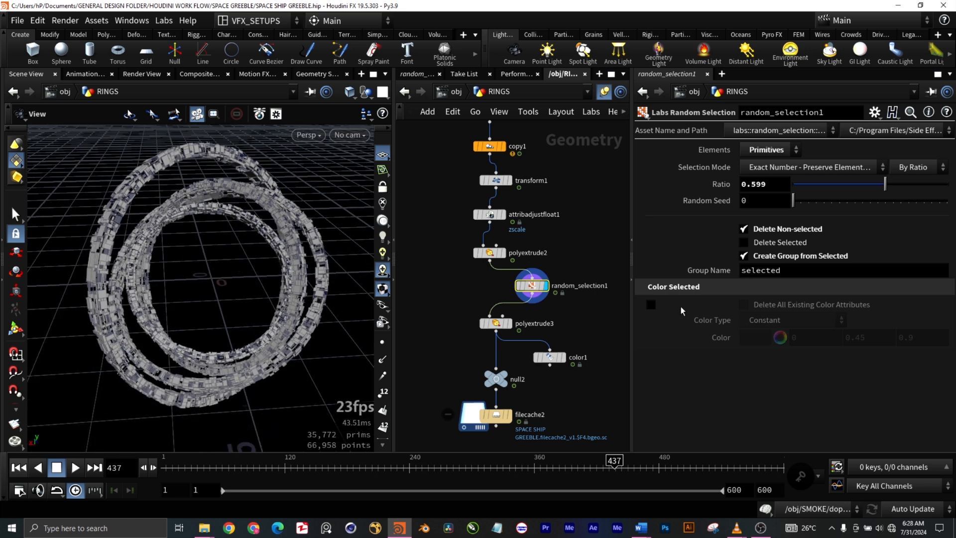
- Show the output of polyextrude3 in the rings chain, inspect it from different angles, and open its extrusion settings
mouse_move(263, 367)
mouse_down()
mouse_move(305, 379)
mouse_move(273, 360)
mouse_up()
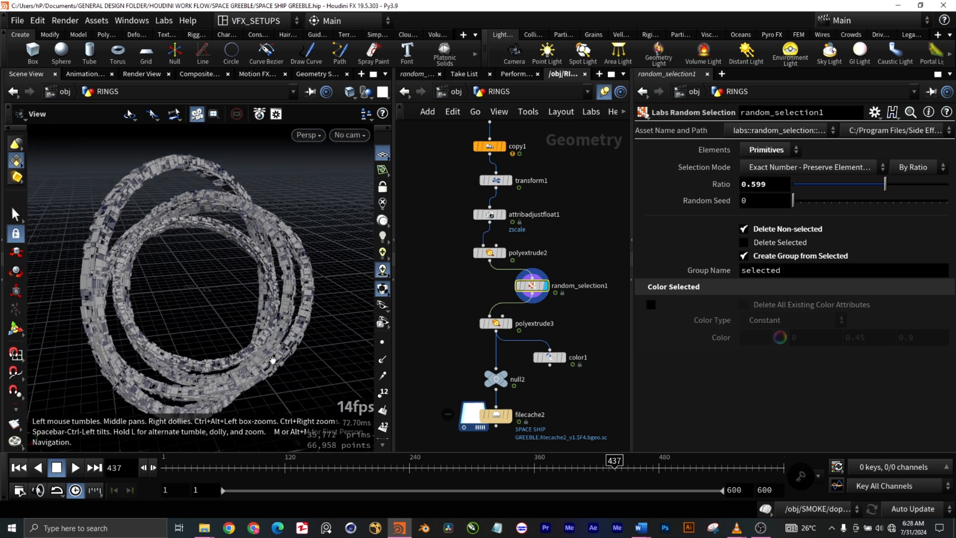
scroll(273, 360, up, 5)
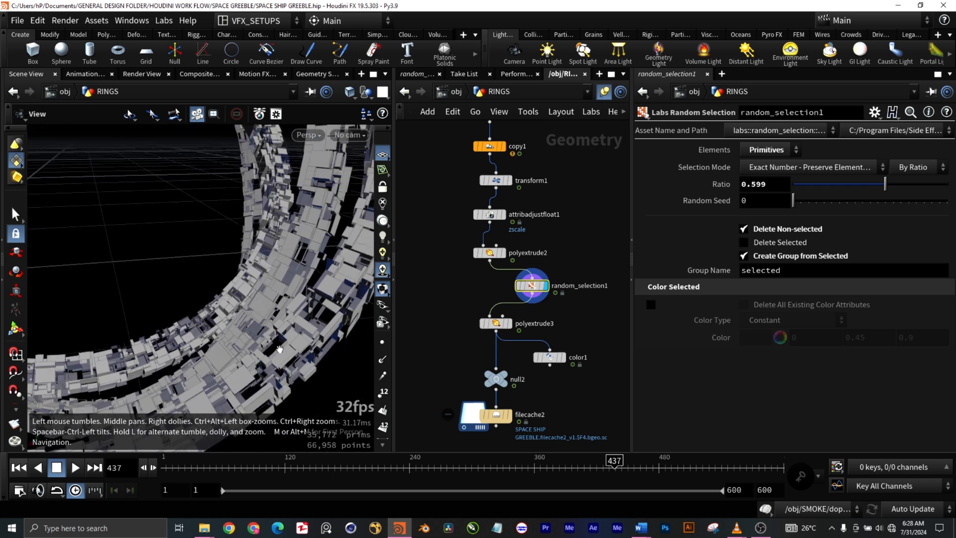
click(511, 326)
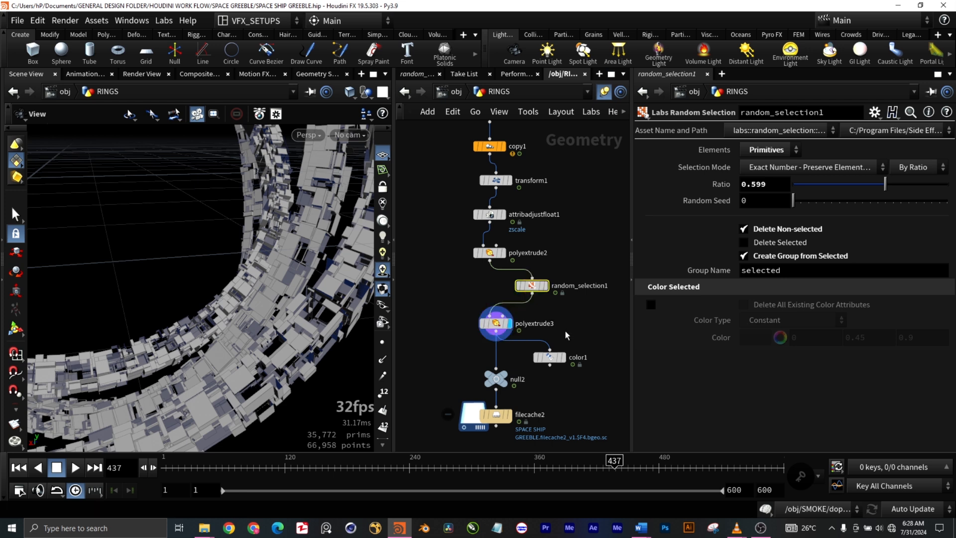
drag(185, 313, 200, 316)
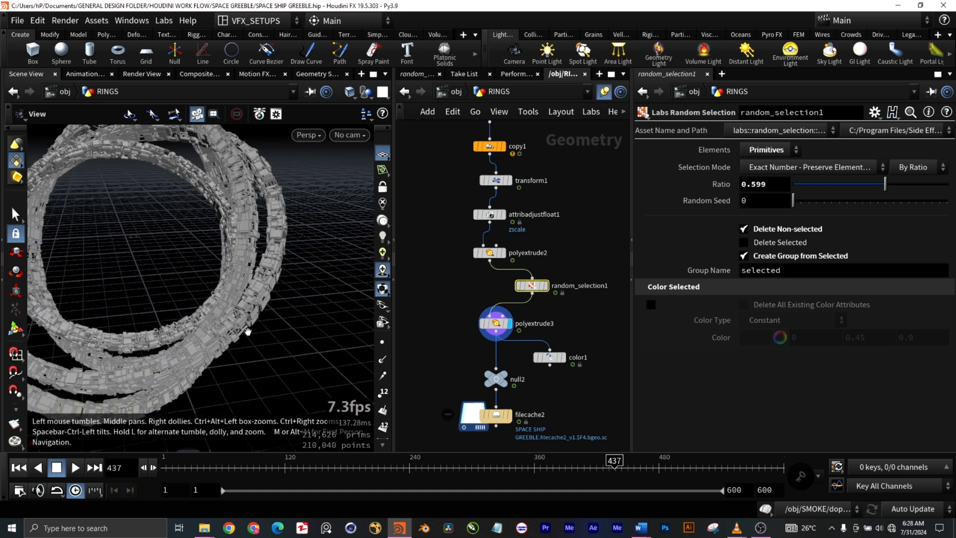
drag(249, 336, 312, 356)
drag(203, 316, 249, 320)
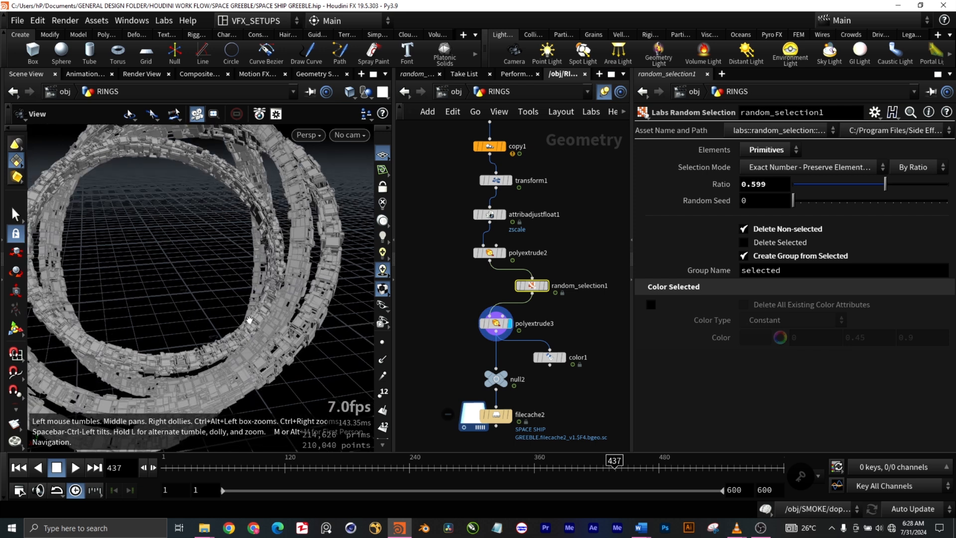
drag(551, 342, 464, 317)
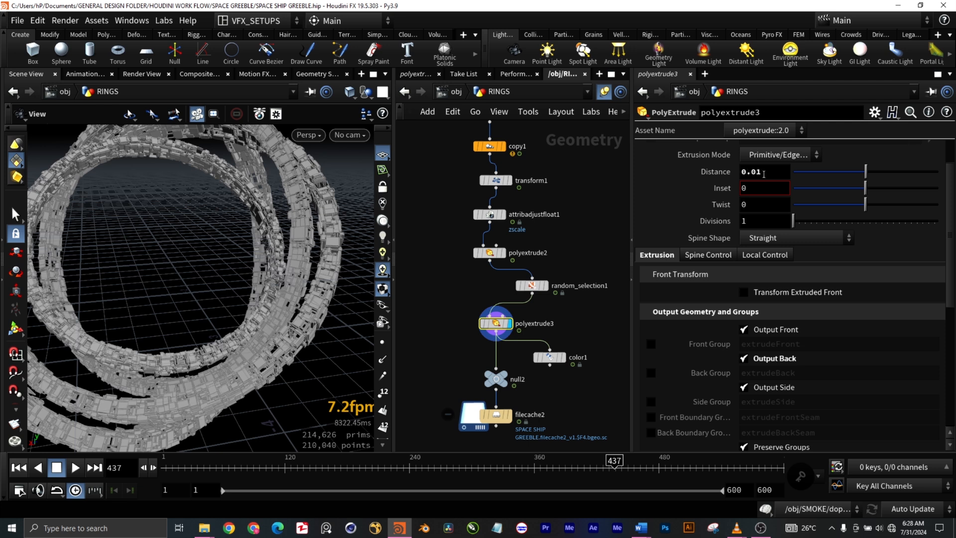
- Examine the thickness and layering of the panels extruded by polyextrude3, both up close and across the whole rings
scroll(313, 313, up, 5)
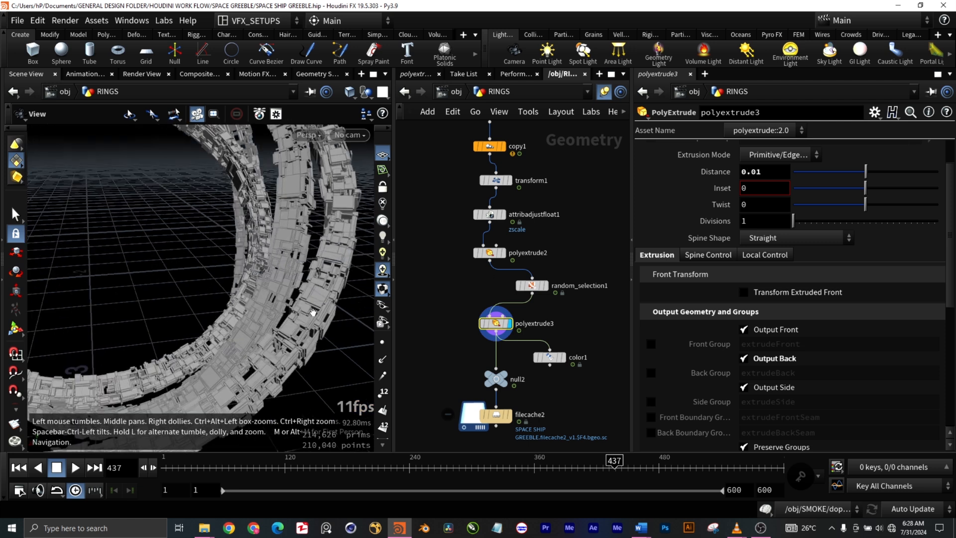
scroll(313, 313, up, 3)
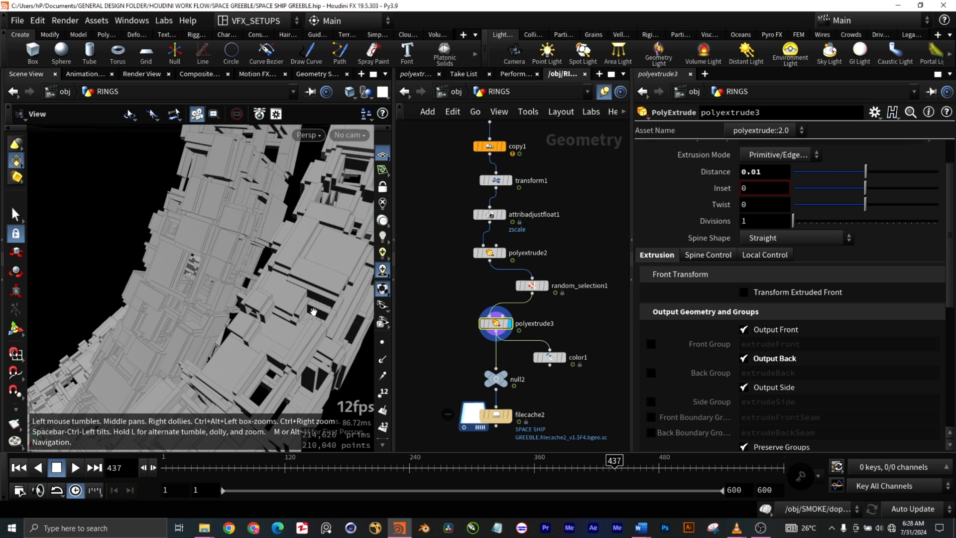
scroll(314, 311, down, 10)
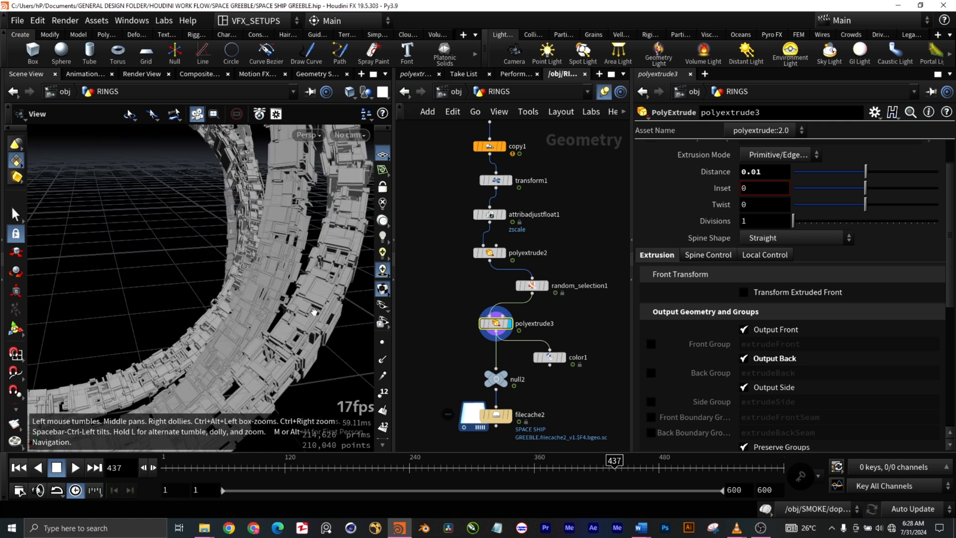
scroll(310, 317, down, 4)
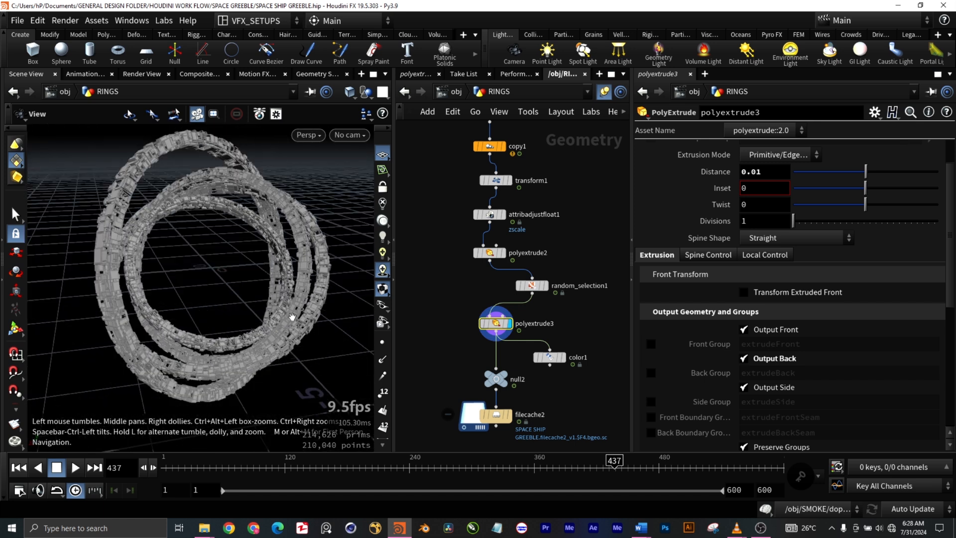
scroll(152, 297, up, 3)
scroll(152, 297, up, 2)
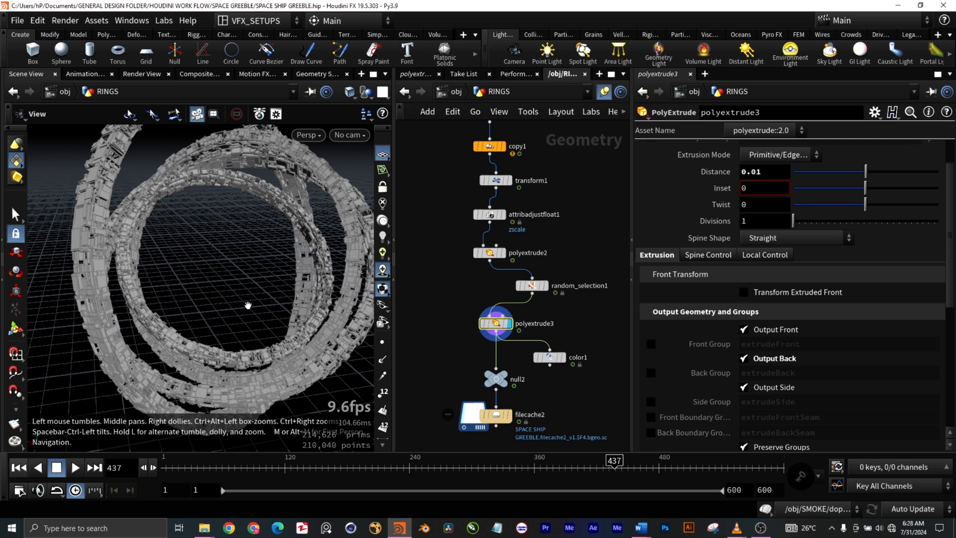
scroll(248, 305, down, 5)
mouse_move(293, 376)
mouse_down()
mouse_move(358, 358)
mouse_move(285, 371)
mouse_up()
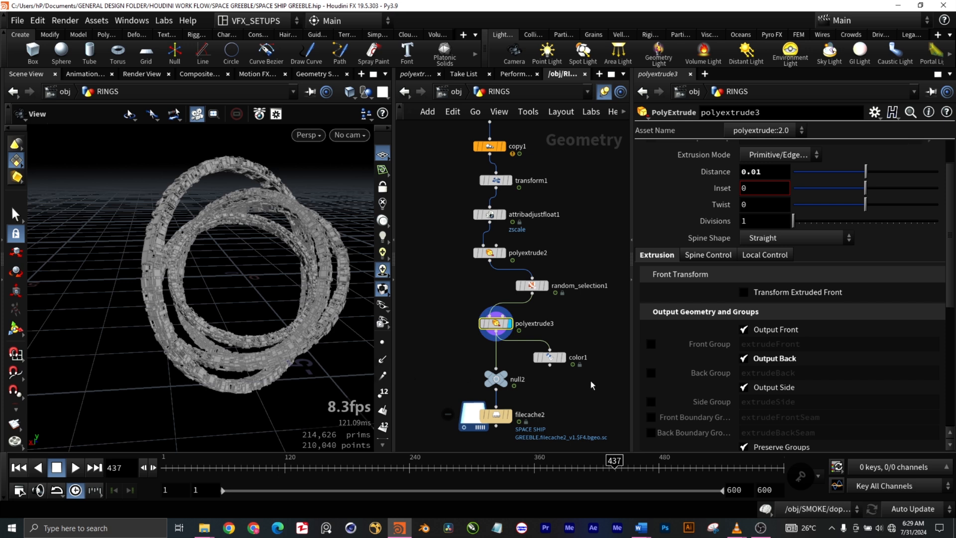
- Show the output of color1, try wiring it into null2, and reconnect null2 to polyextrude3
click(565, 359)
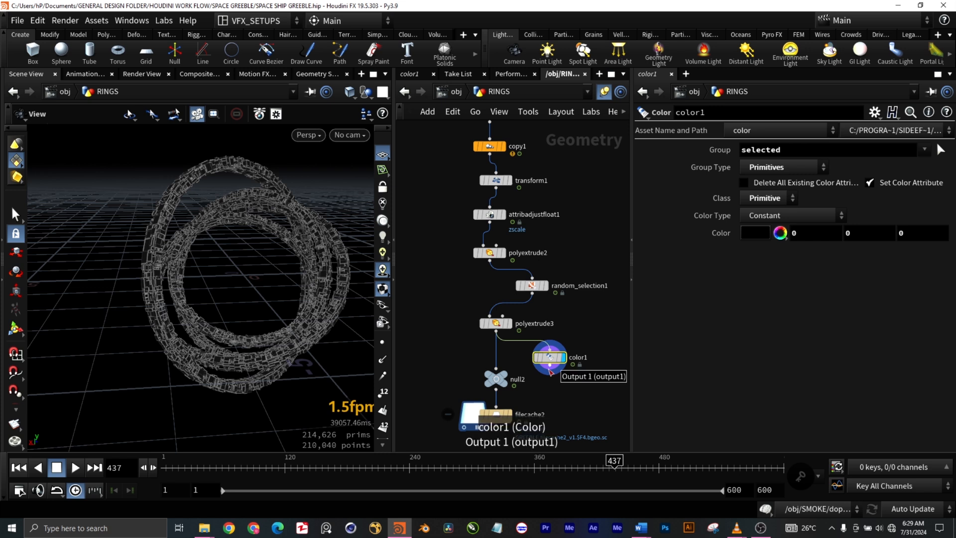
click(550, 371)
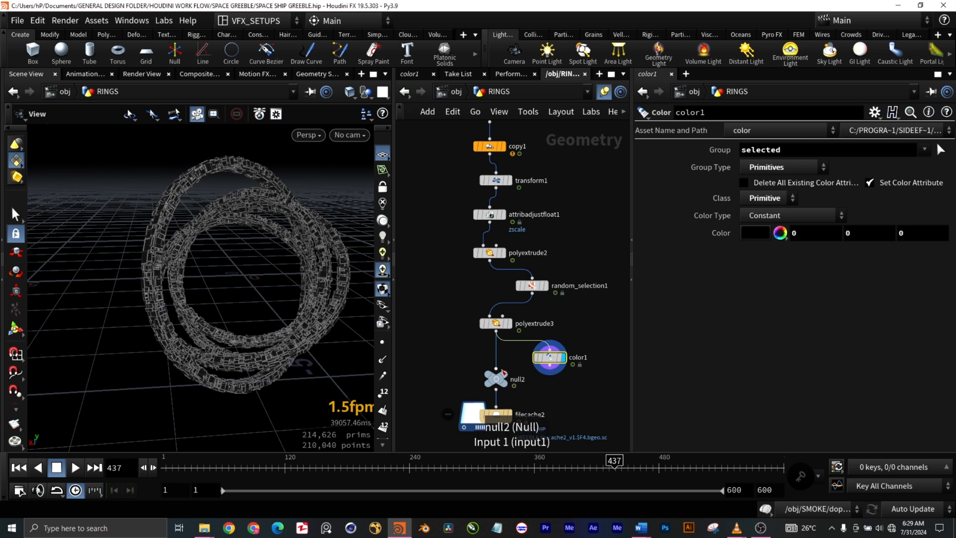
click(508, 374)
click(497, 332)
click(508, 369)
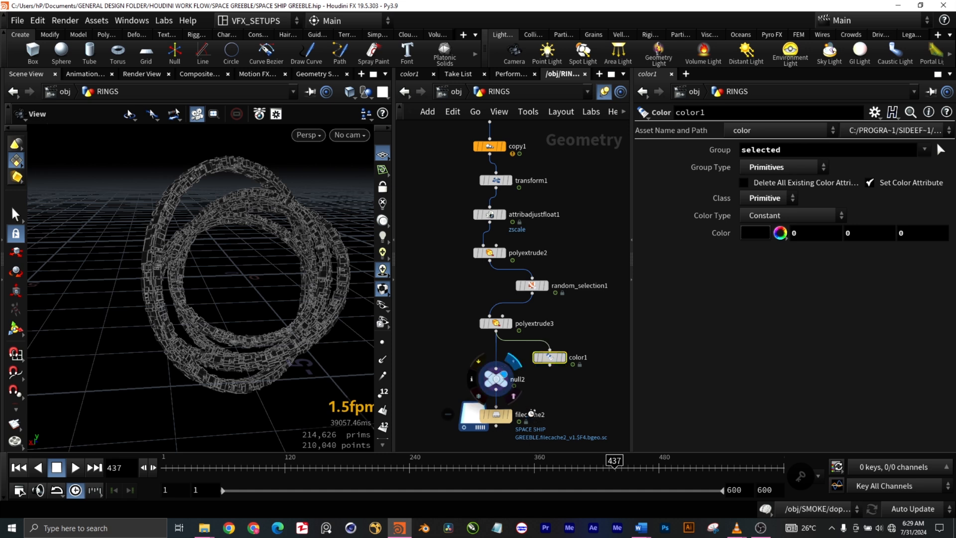
- Show the output of null2 and inspect the uncolored rings up close and from a distance
scroll(244, 298, up, 6)
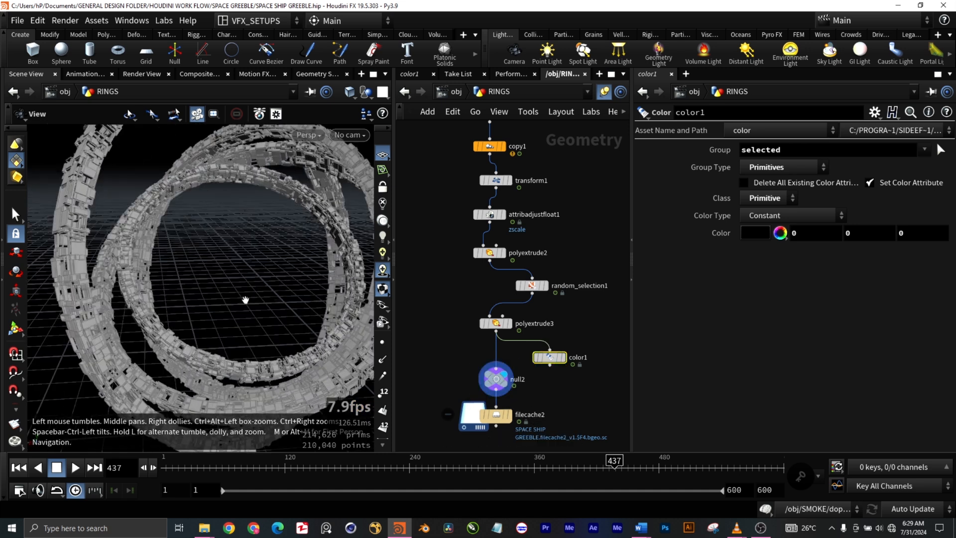
scroll(248, 301, down, 2)
scroll(248, 302, down, 3)
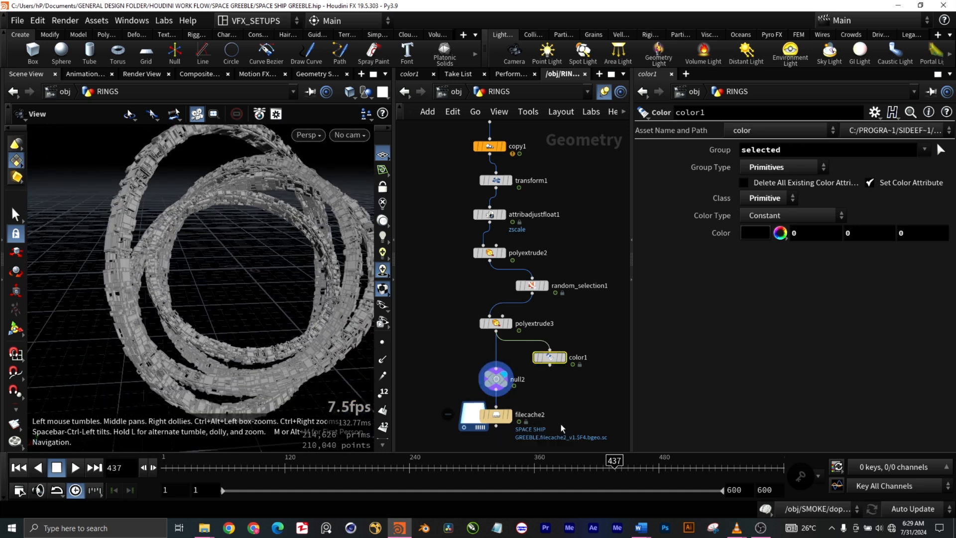
- Show the output of filecache2 and check its disk caching and frame range settings
middle_drag(583, 423, 582, 314)
scroll(533, 352, up, 2)
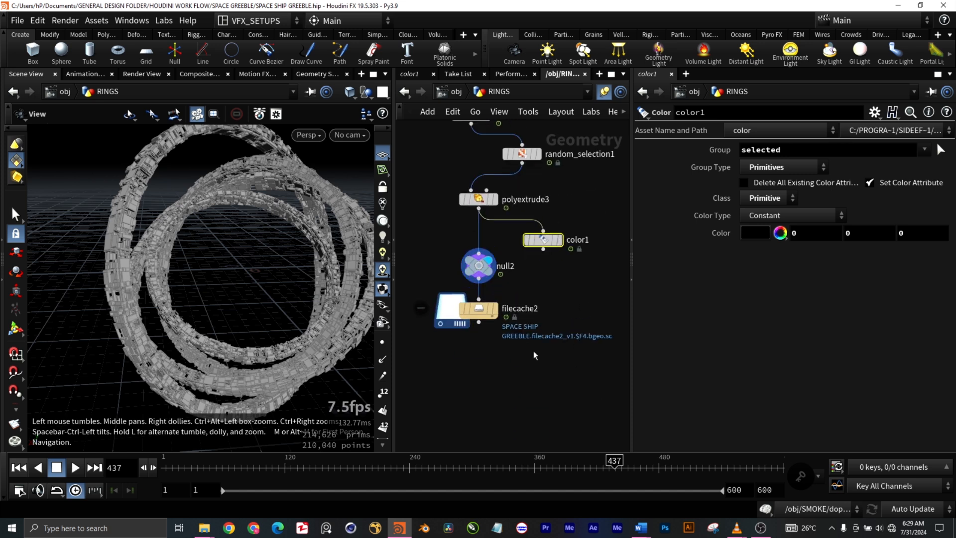
click(492, 309)
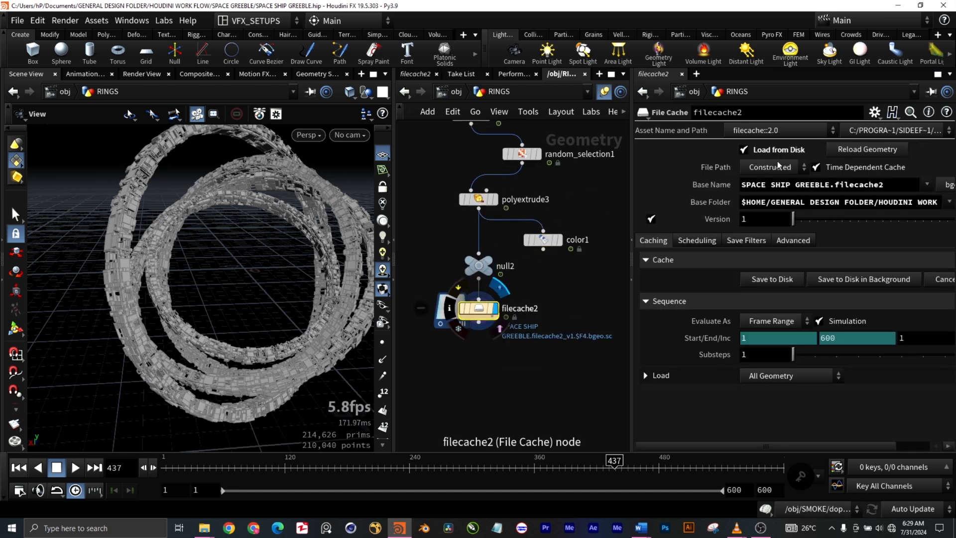
- Locate the second node chain beside the first and show the output of its final file cache node
scroll(504, 372, down, 6)
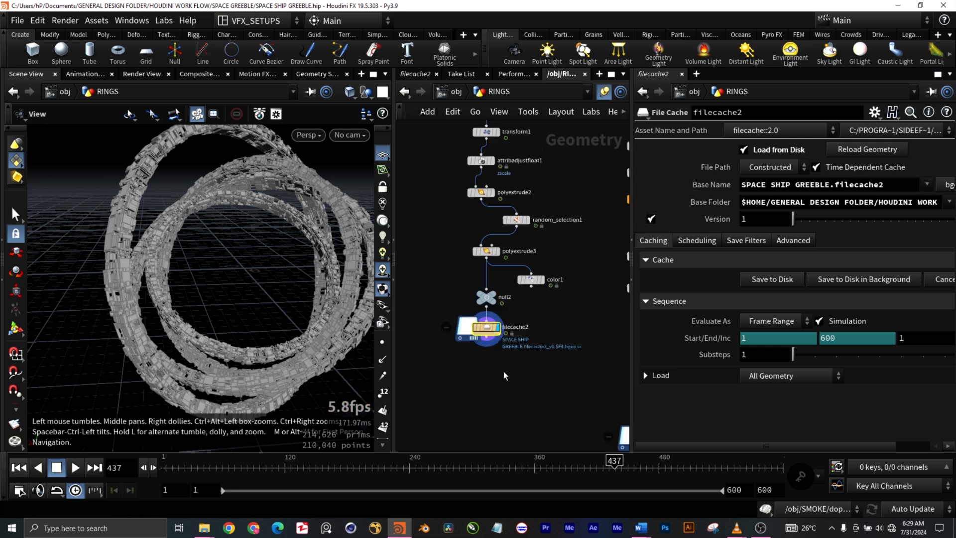
scroll(288, 333, down, 2)
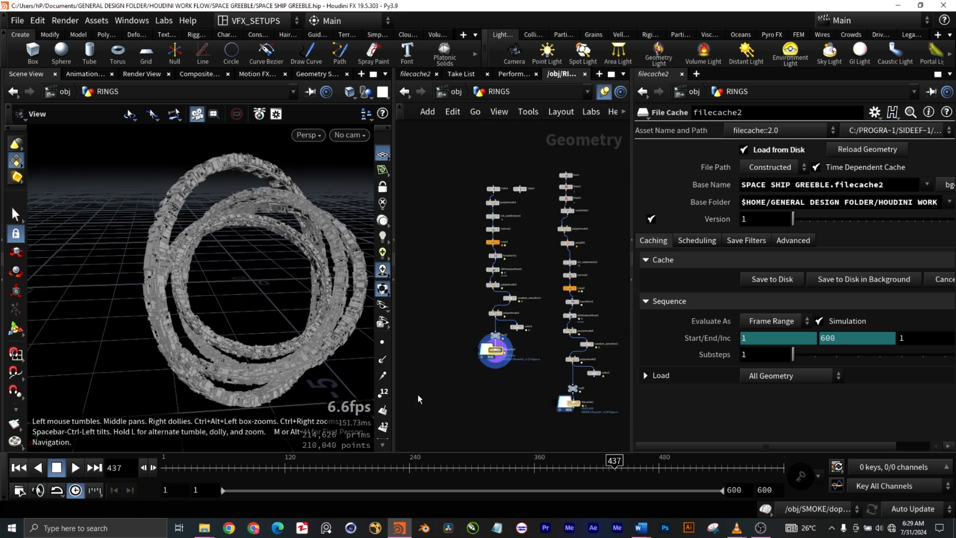
middle_drag(513, 405, 462, 356)
mouse_move(528, 362)
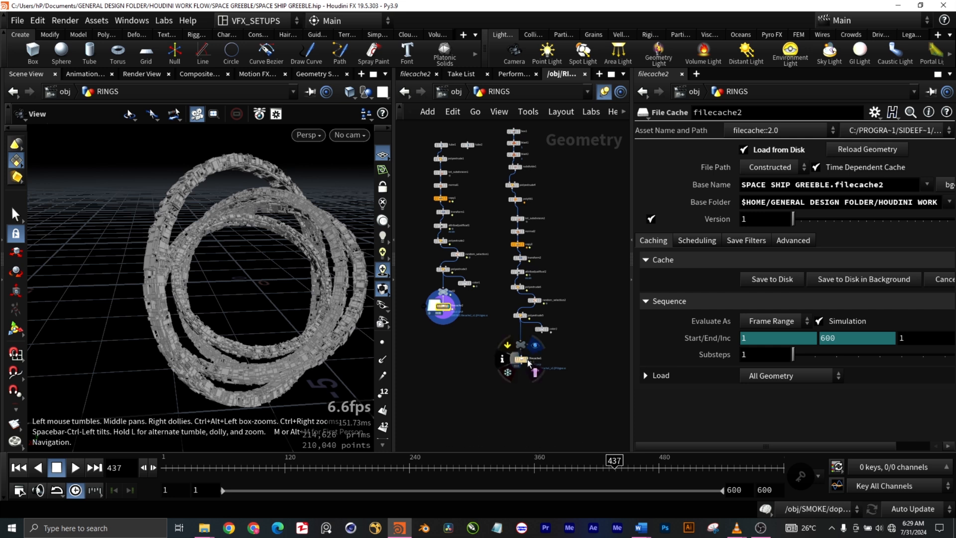
key(r)
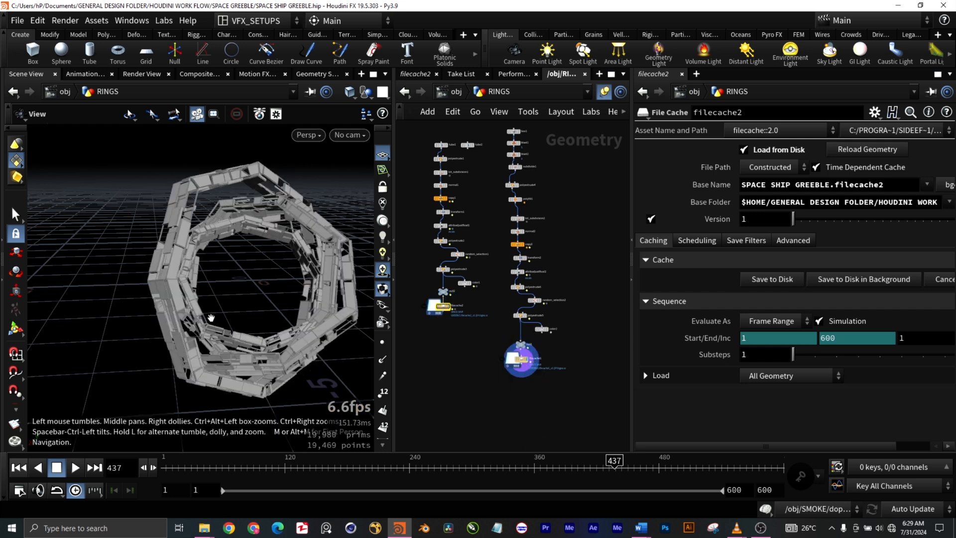
- Inspect the angular rings from another angle, preview their animation, and return to the first frame
mouse_move(211, 317)
mouse_down()
mouse_move(234, 319)
mouse_move(211, 317)
mouse_up()
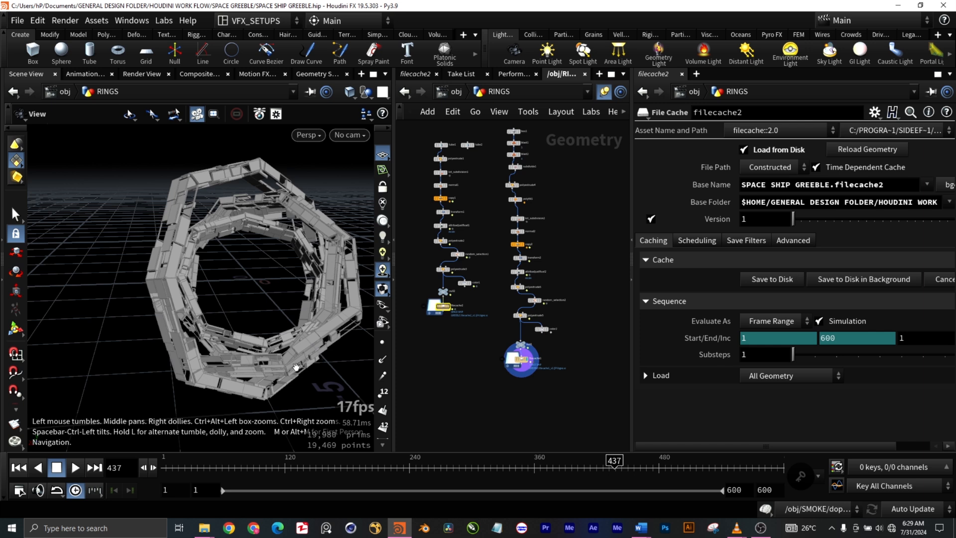
drag(321, 387, 294, 385)
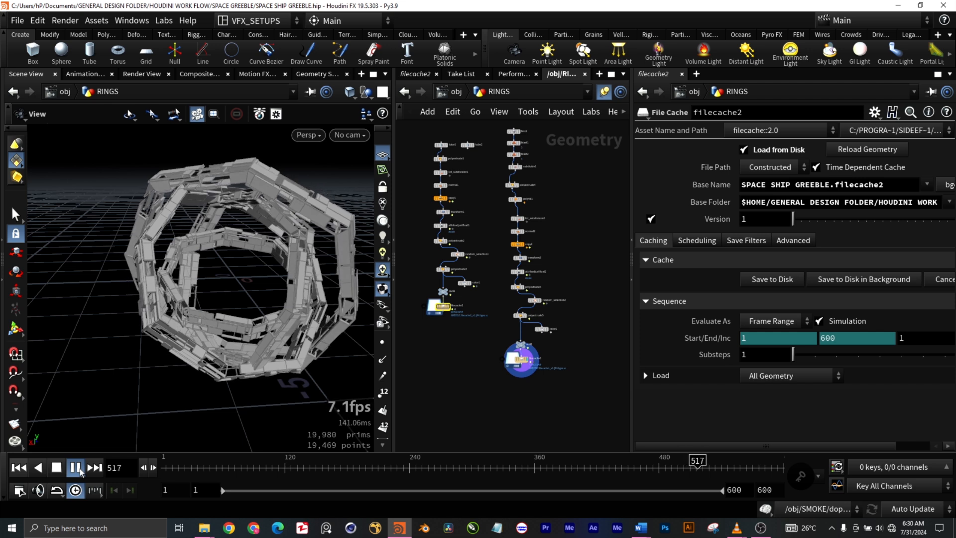
click(79, 468)
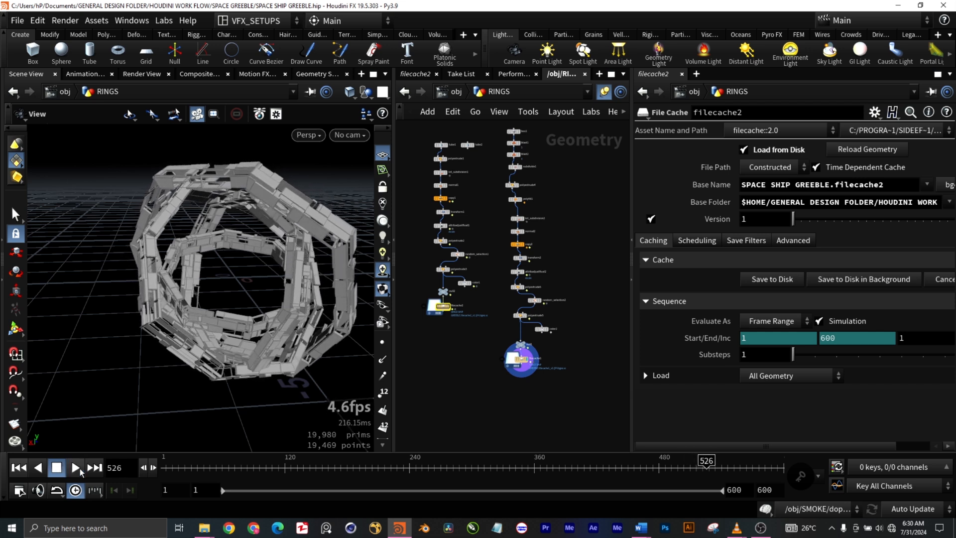
click(20, 468)
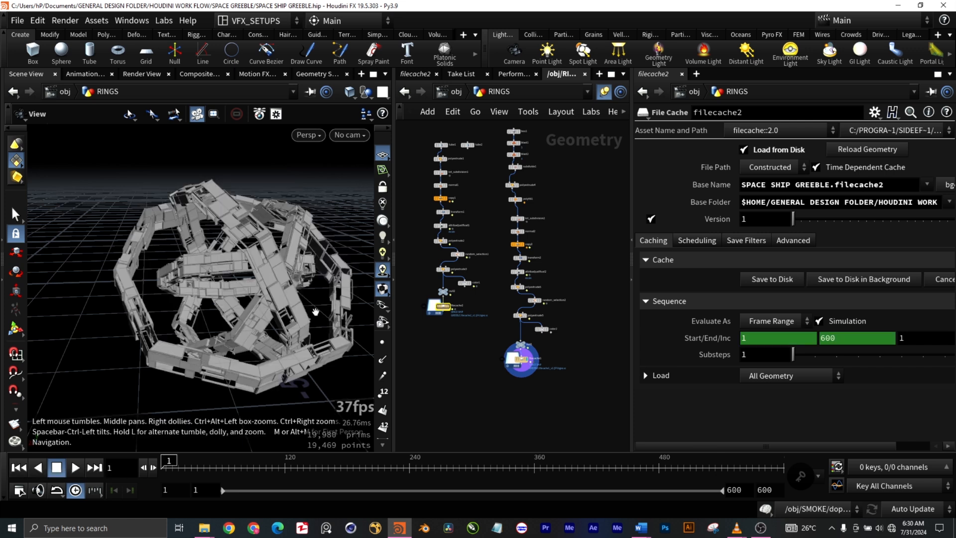
- Show the output of box1 at the start of the second chain, and check its size settings and blast1's group
scroll(557, 150, up, 5)
middle_drag(542, 160, 541, 276)
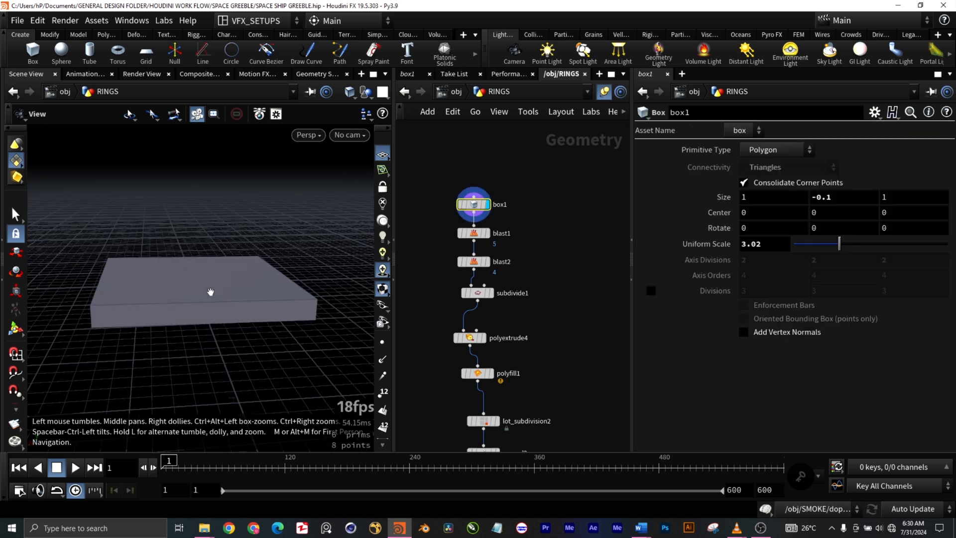
drag(534, 240, 445, 227)
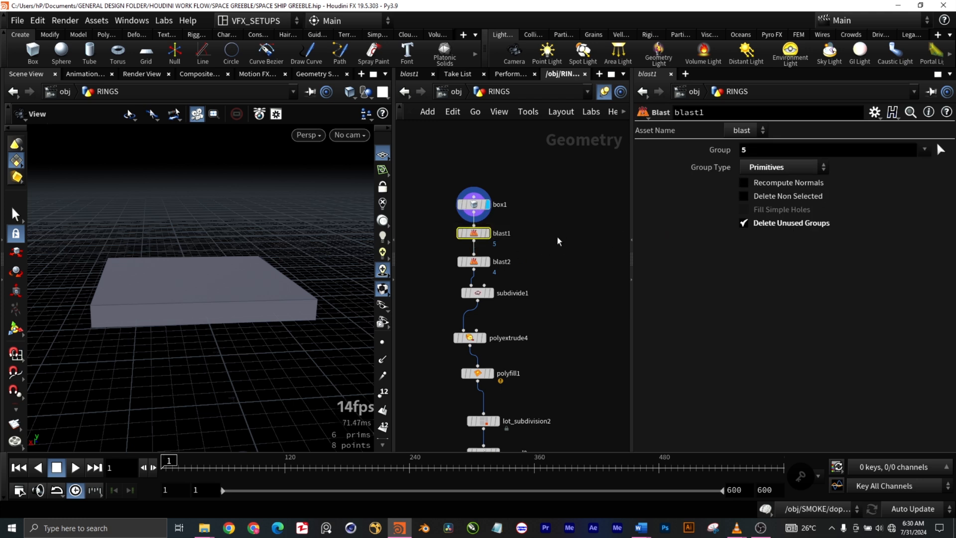
- Turn on the display of points and primitive numbers to identify the faces of the flat box
click(383, 346)
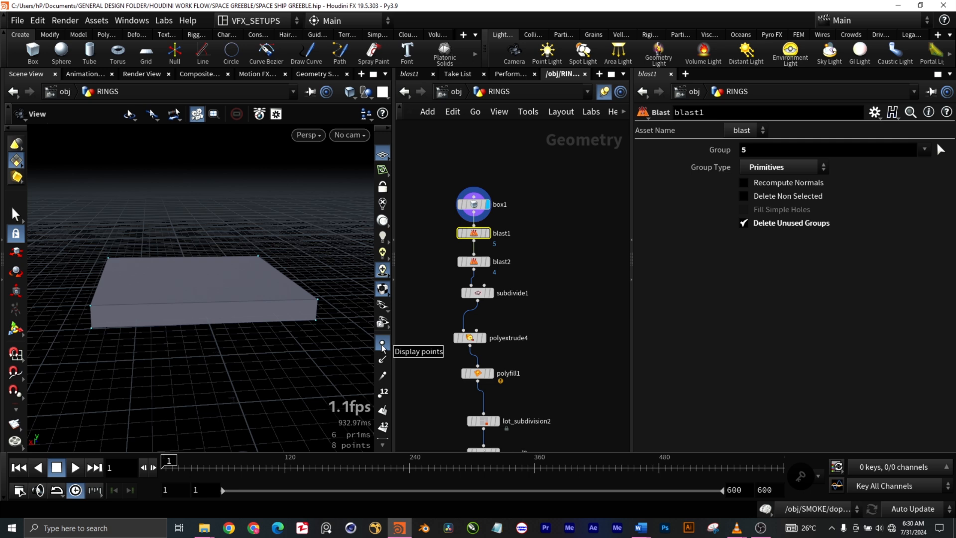
click(384, 428)
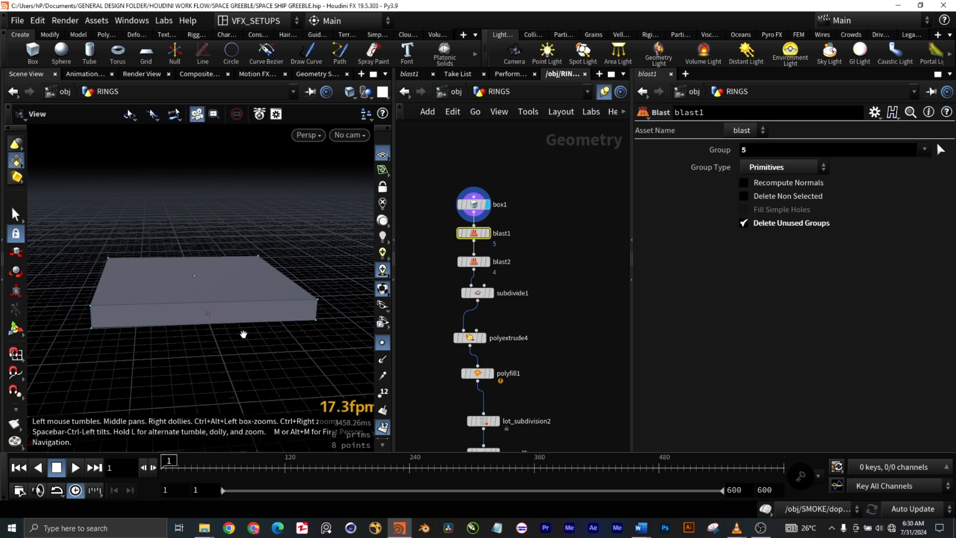
mouse_move(243, 340)
mouse_down()
mouse_move(240, 380)
mouse_move(241, 350)
mouse_move(244, 358)
mouse_up()
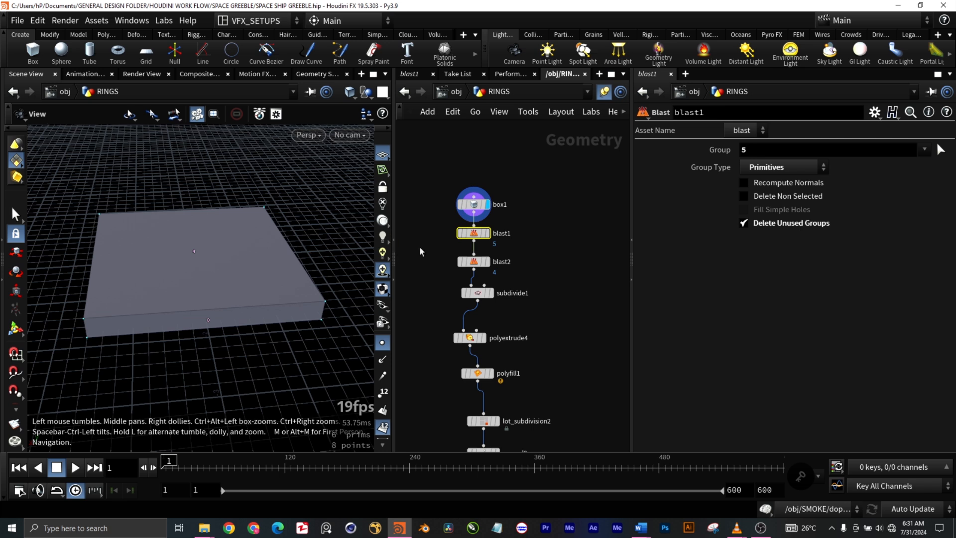
- Show the outputs of blast1 and blast2 in turn to examine which faces of the box they delete
click(486, 233)
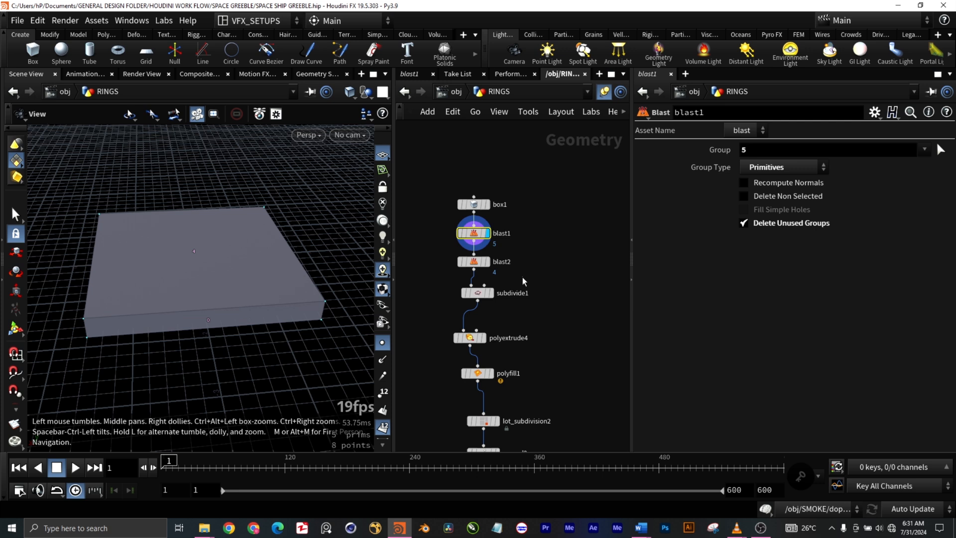
click(489, 263)
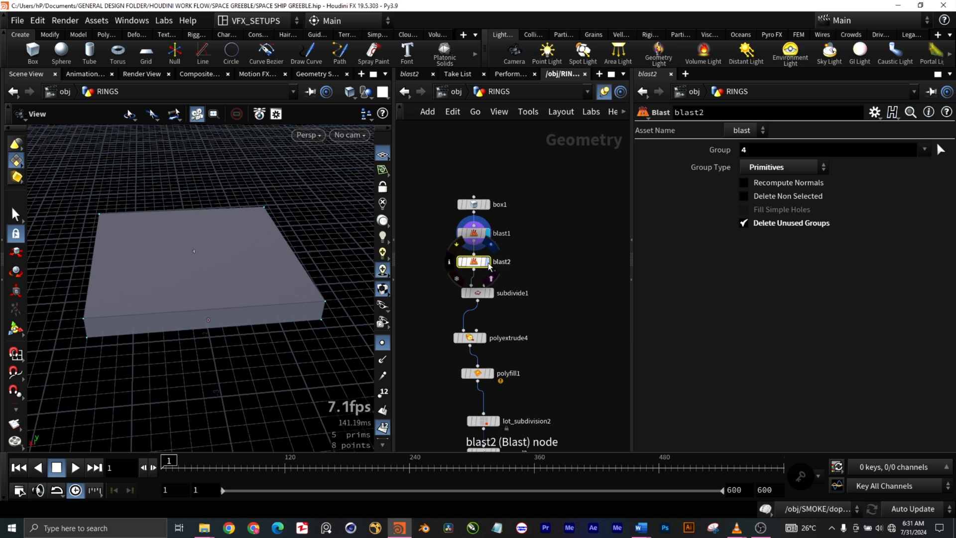
click(488, 262)
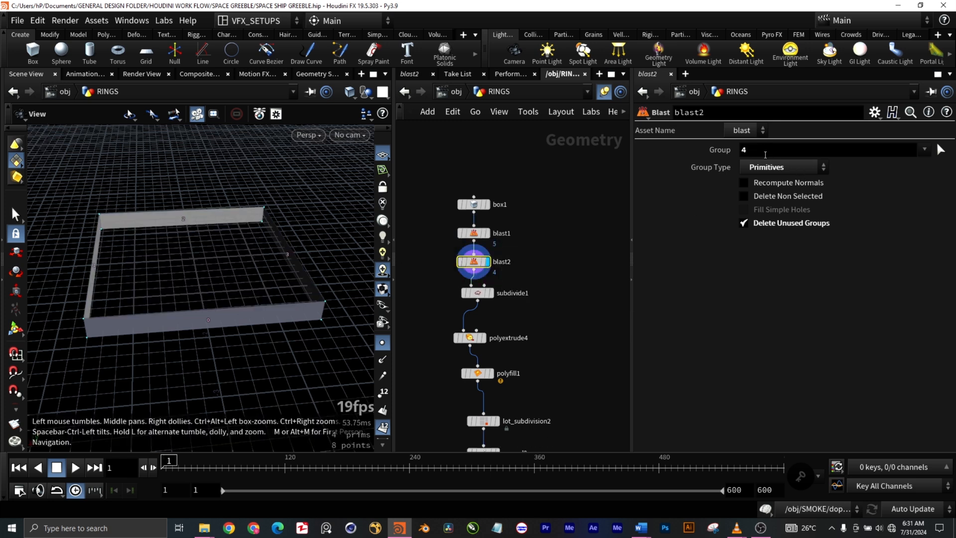
- Turn off the display of primitive numbers and show the output of subdivide1
click(387, 431)
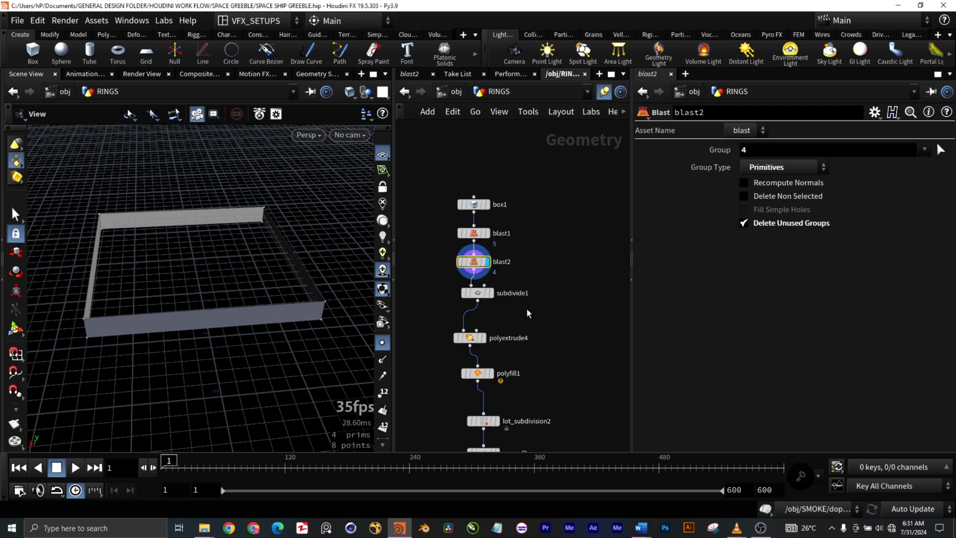
click(492, 295)
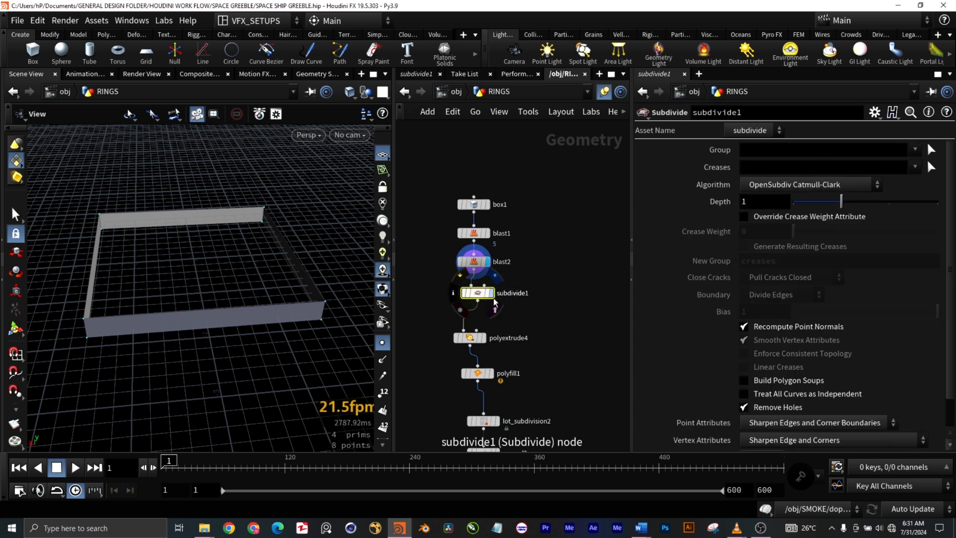
click(493, 297)
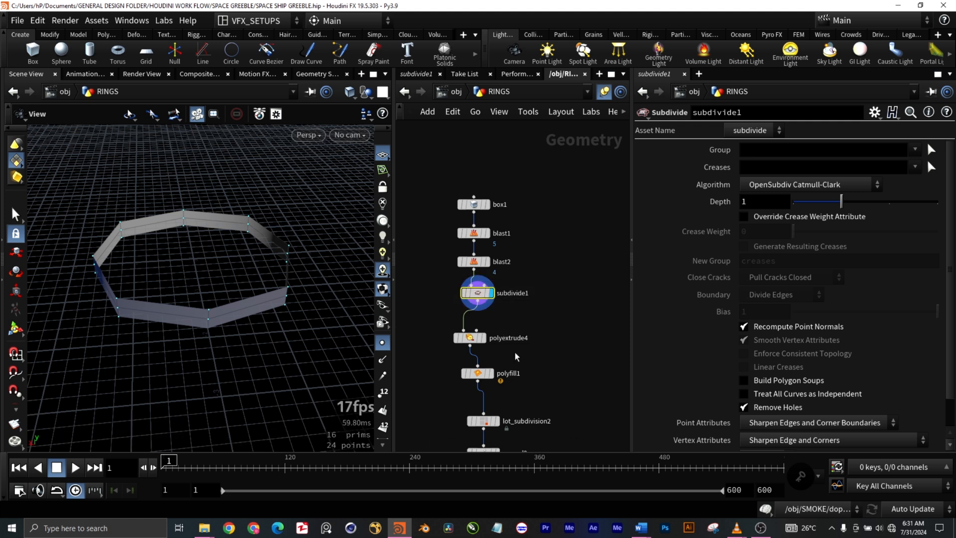
- Show the output of polyextrude4 and review its distance, inset and output geometry settings
click(482, 339)
click(484, 338)
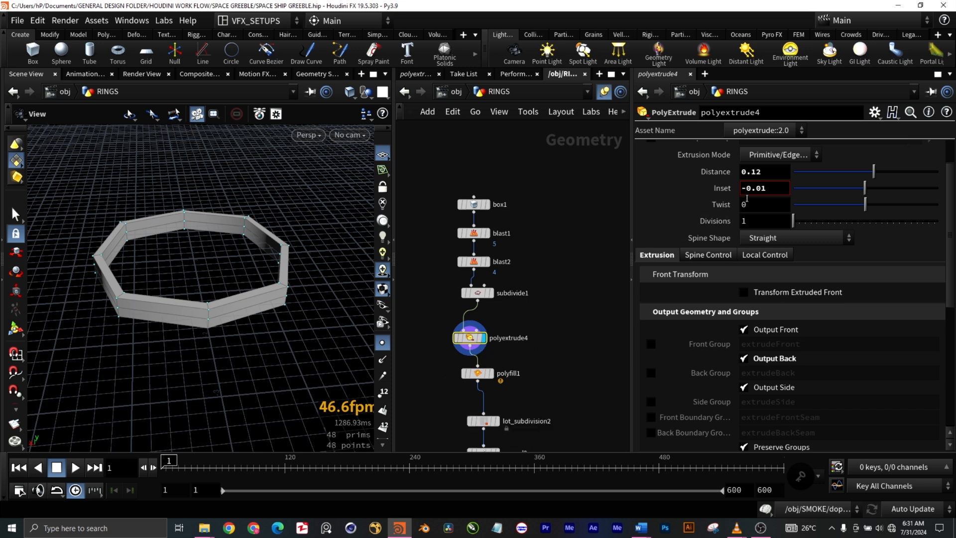
middle_drag(560, 366, 565, 277)
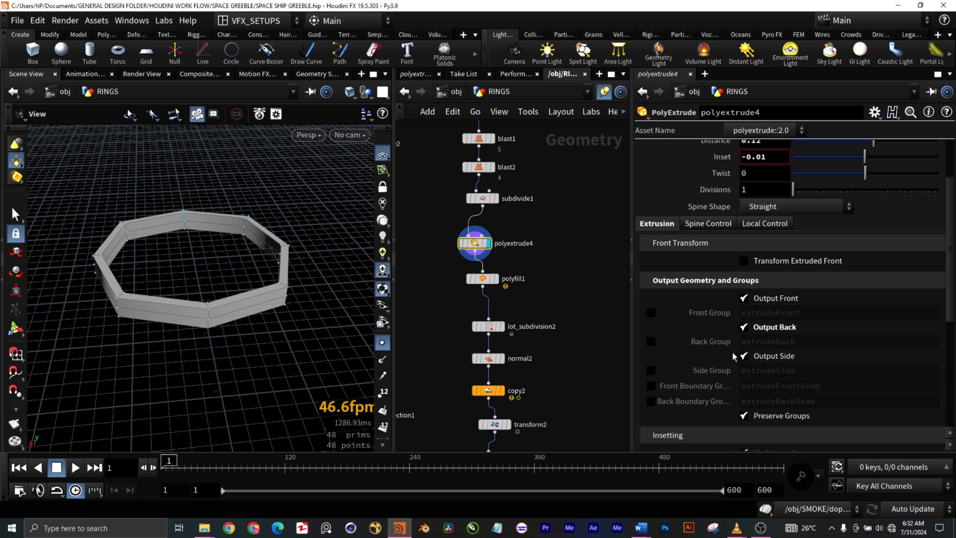
scroll(727, 347, down, 2)
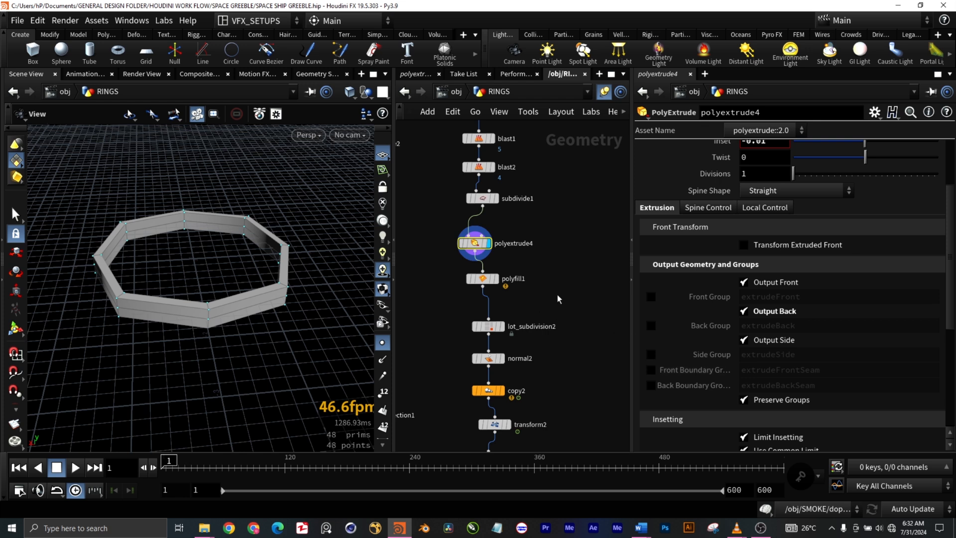
- Show the output of polyfill1 and check the base settings of lot_subdivision2
click(497, 284)
click(499, 283)
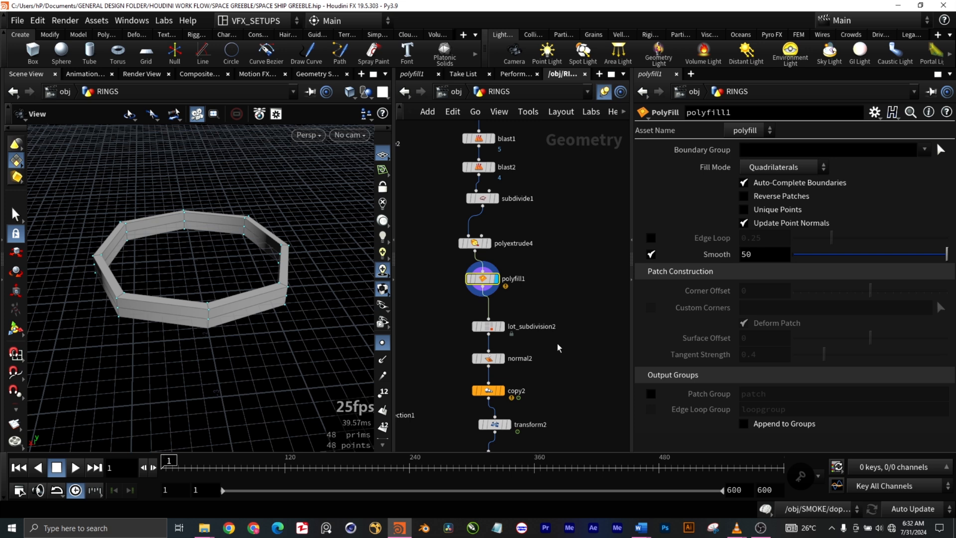
click(512, 333)
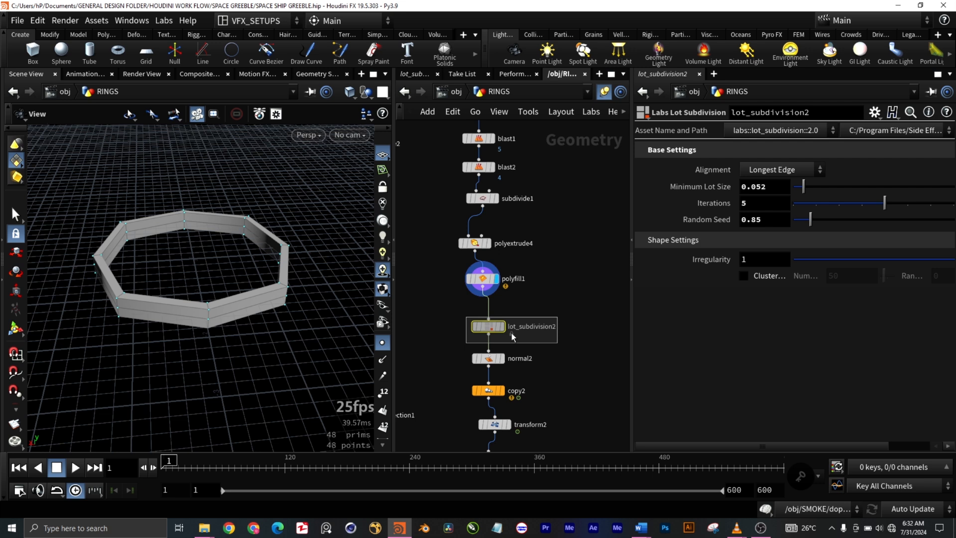
scroll(512, 333, down, 1)
middle_drag(512, 332, 514, 228)
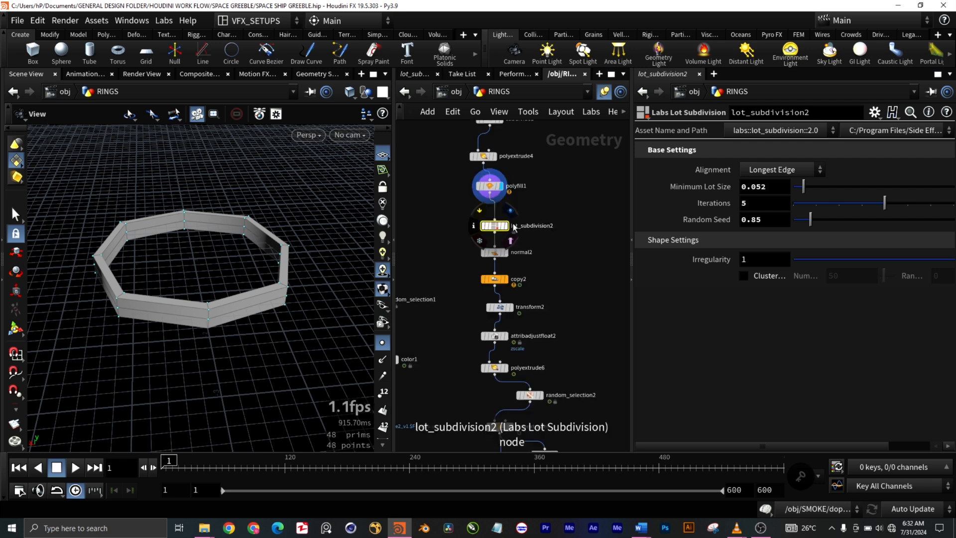
- Show the output of filecache1 at the end of the second chain and examine the greebled angular rings up close
middle_drag(563, 433, 557, 295)
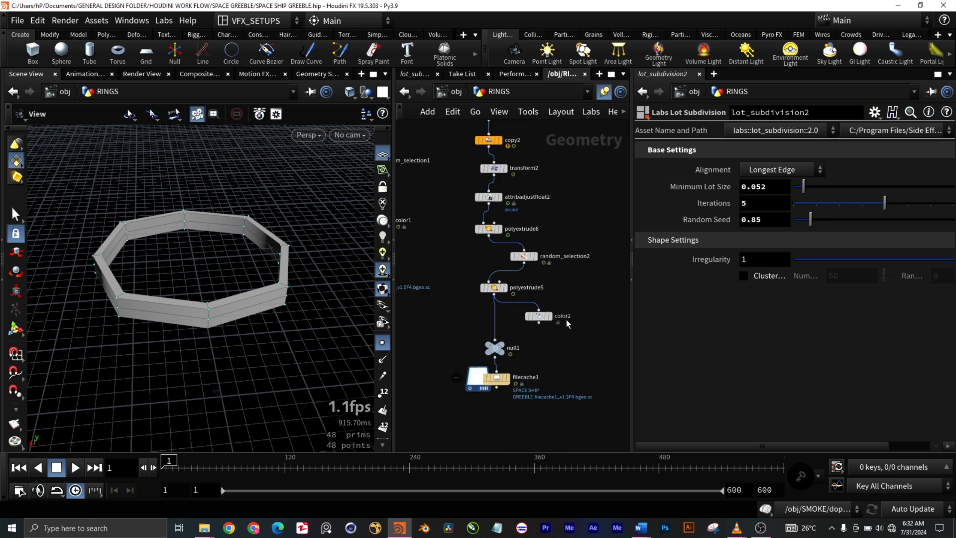
scroll(543, 338, up, 3)
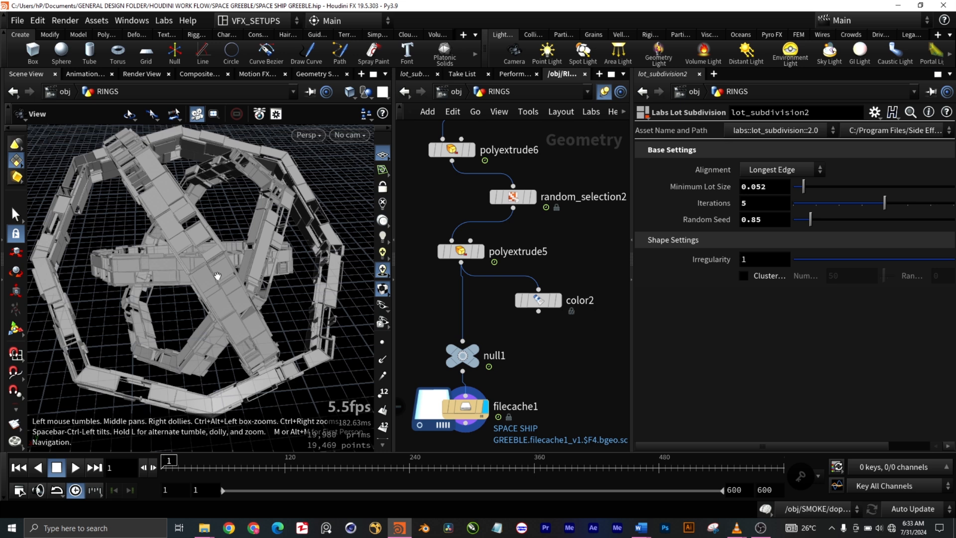
scroll(98, 351, up, 4)
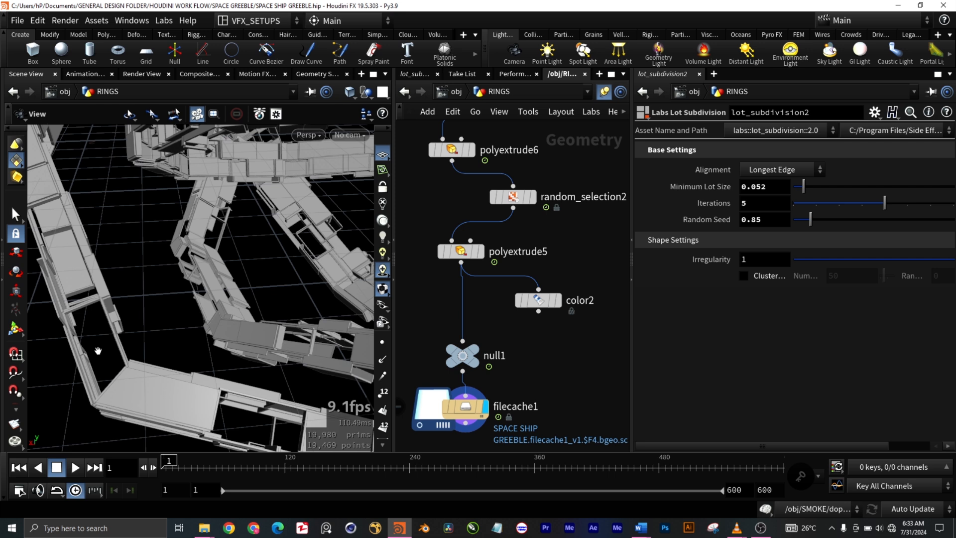
scroll(99, 350, down, 5)
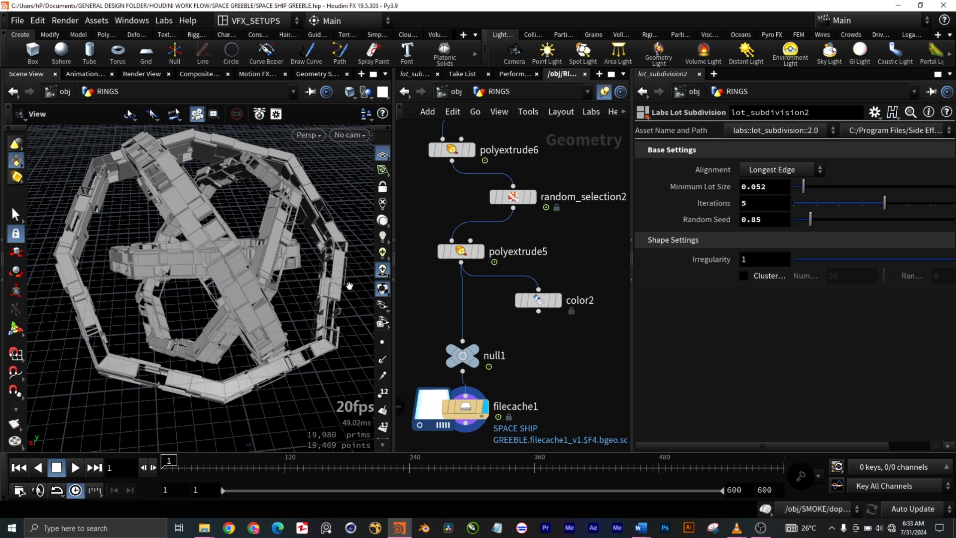
scroll(459, 432, down, 1)
middle_drag(460, 432, 507, 348)
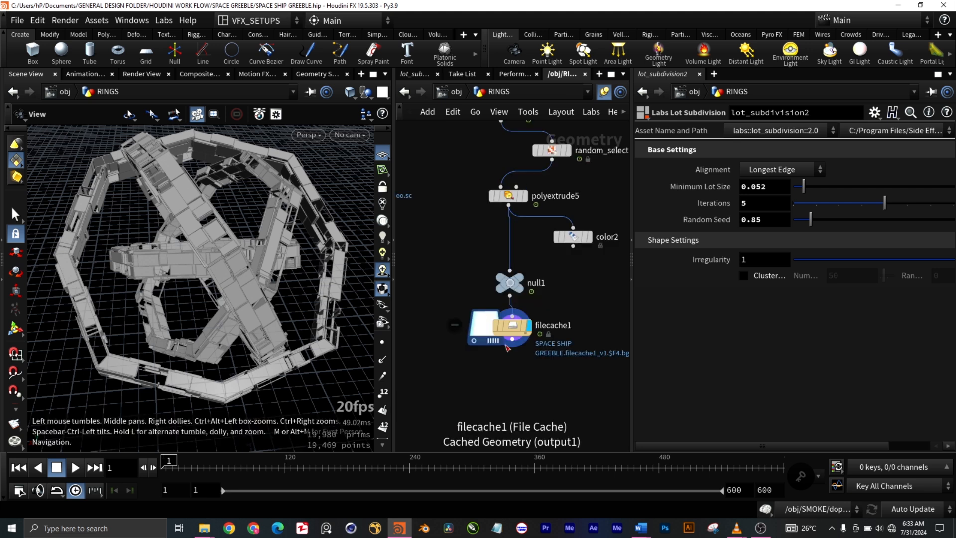
scroll(498, 344, up, 2)
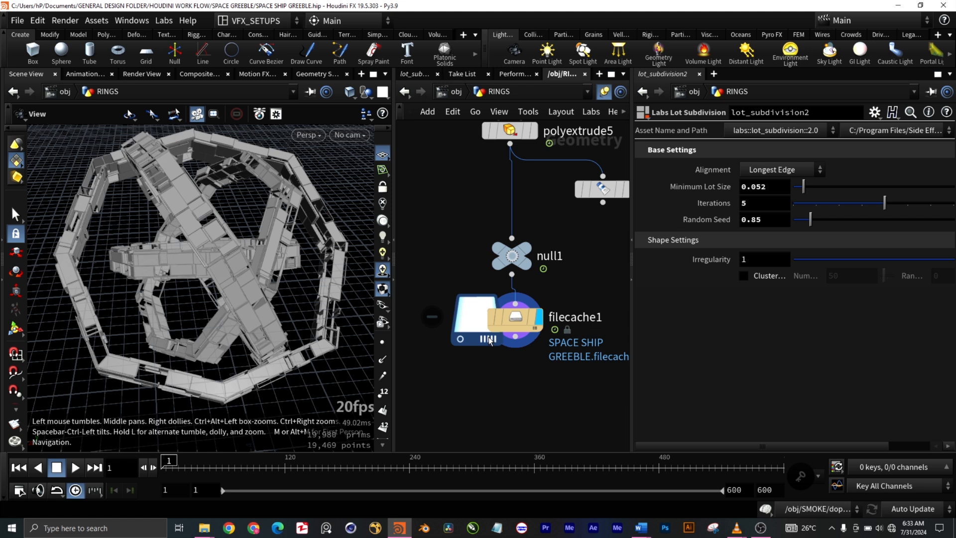
- Switch the RINGS output back to filecache2 at the end of the first chain and return to the object level
click(453, 92)
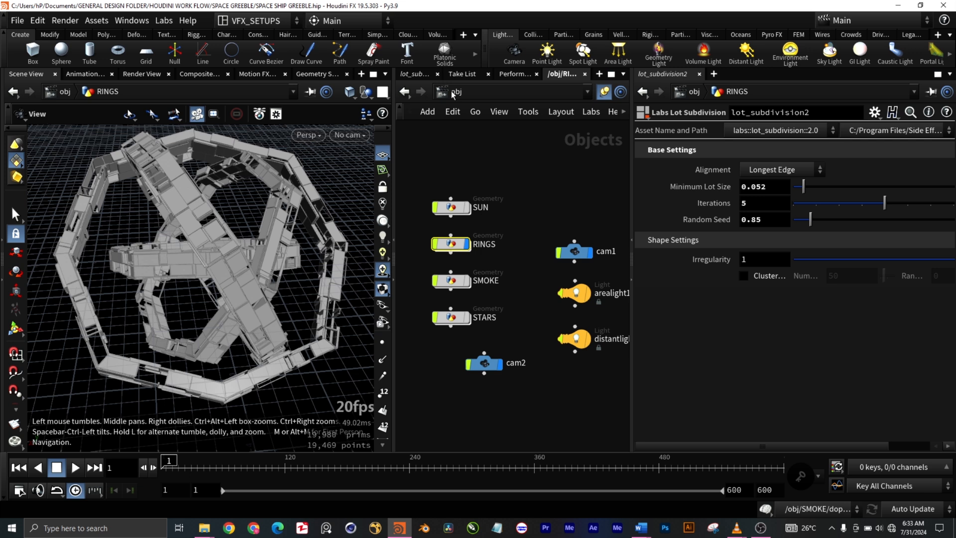
double_click(451, 244)
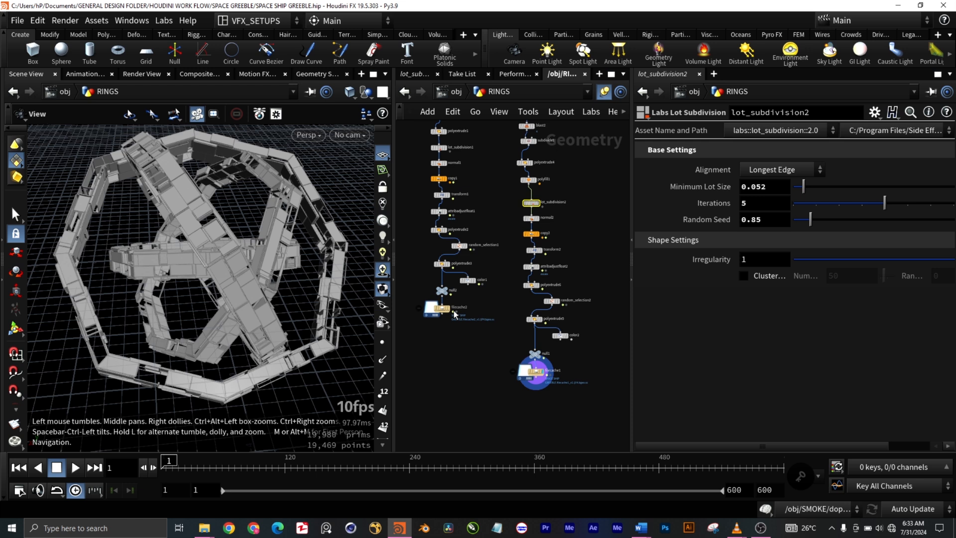
key(u)
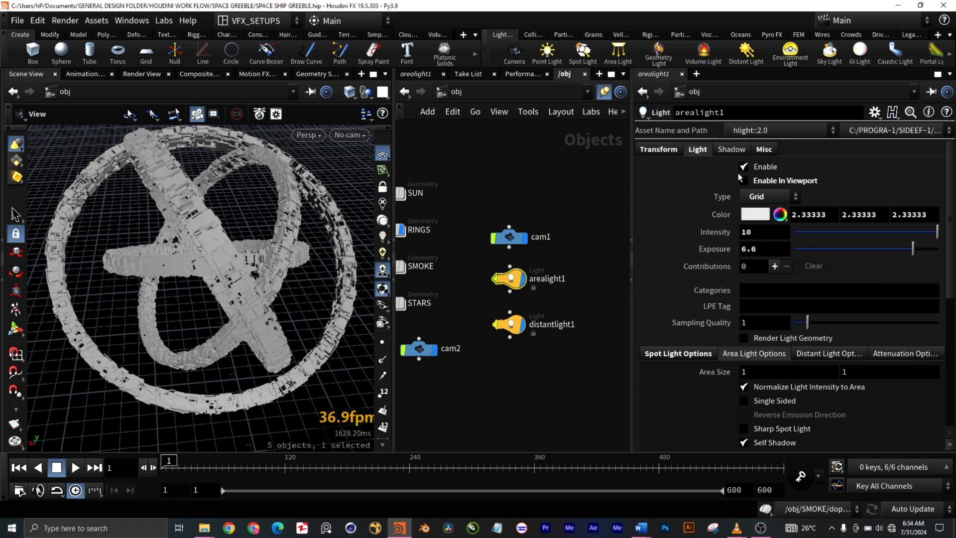
- Enable arealight1 and distantlight1 in the viewport to light the rings
click(749, 182)
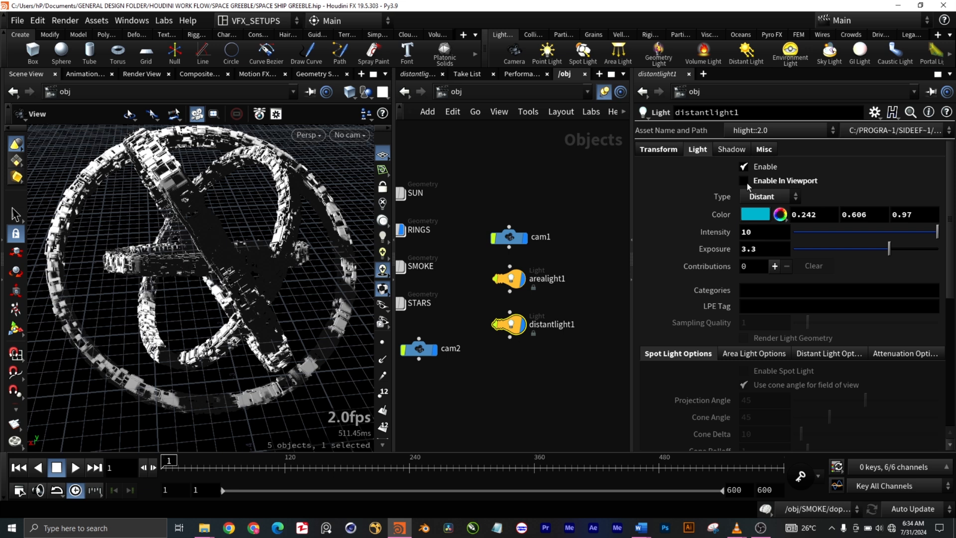
click(744, 181)
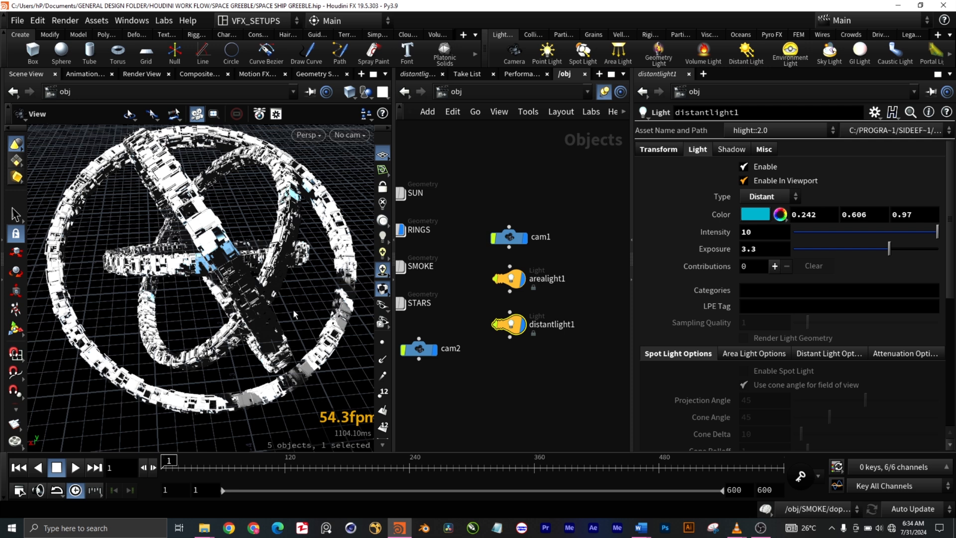
drag(294, 309, 279, 311)
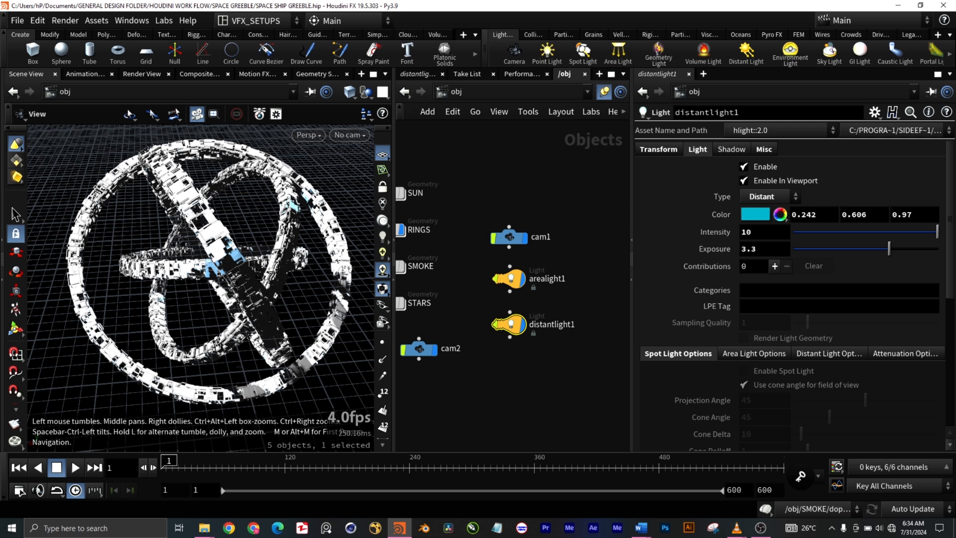
- Check the camera choices and examine the lit rings at frame 50 from different distances and angles
click(358, 136)
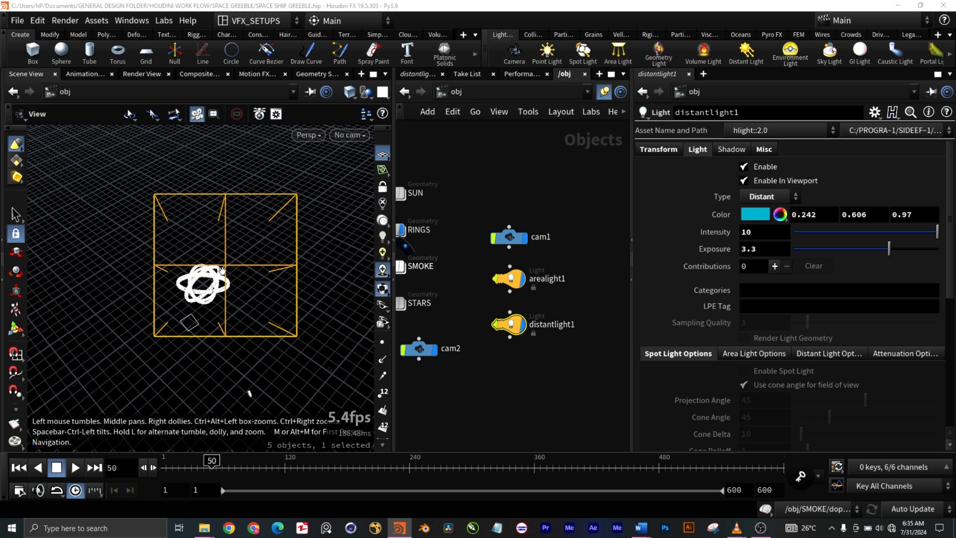
drag(222, 271, 238, 273)
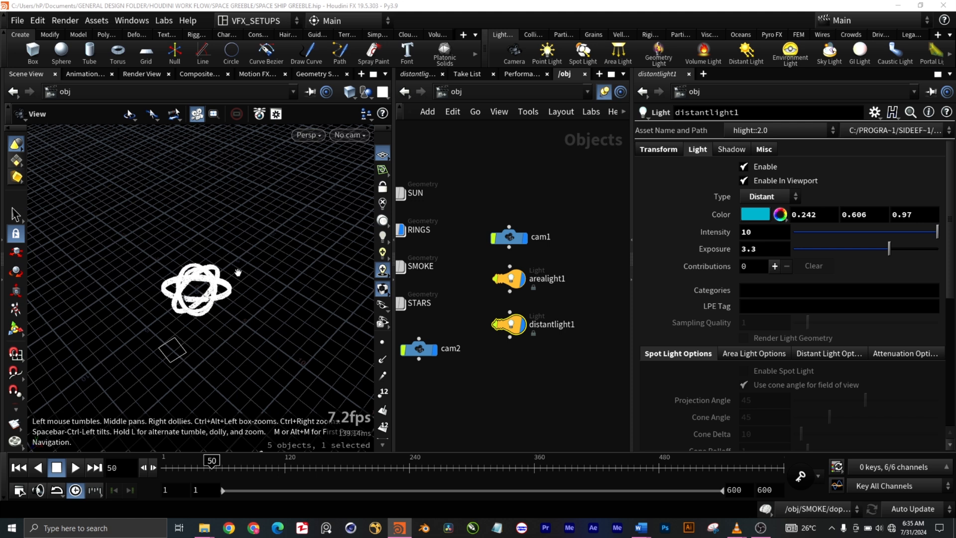
right_drag(238, 272, 276, 334)
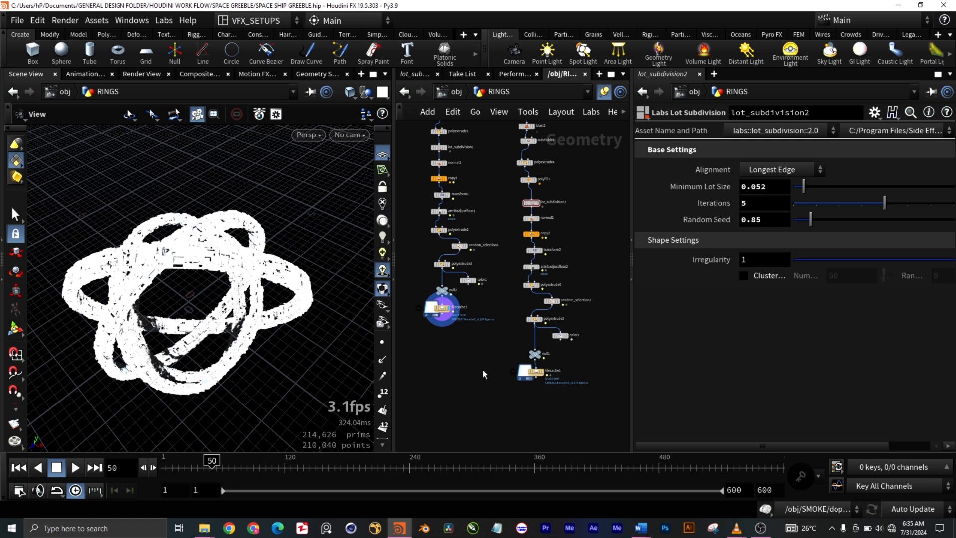
- Look over the cached chains inside RINGS, and return to the object level to point out distantlight1
scroll(483, 370, up, 3)
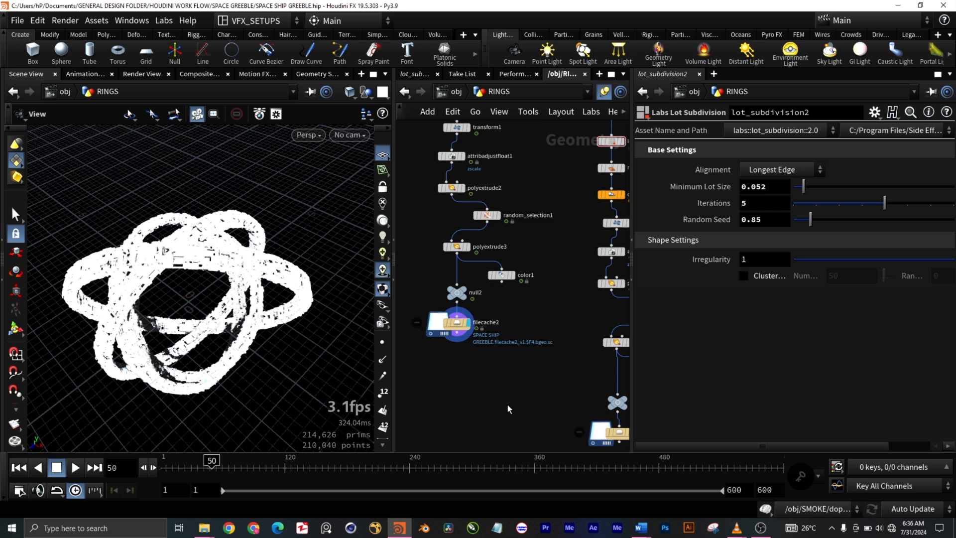
key(u)
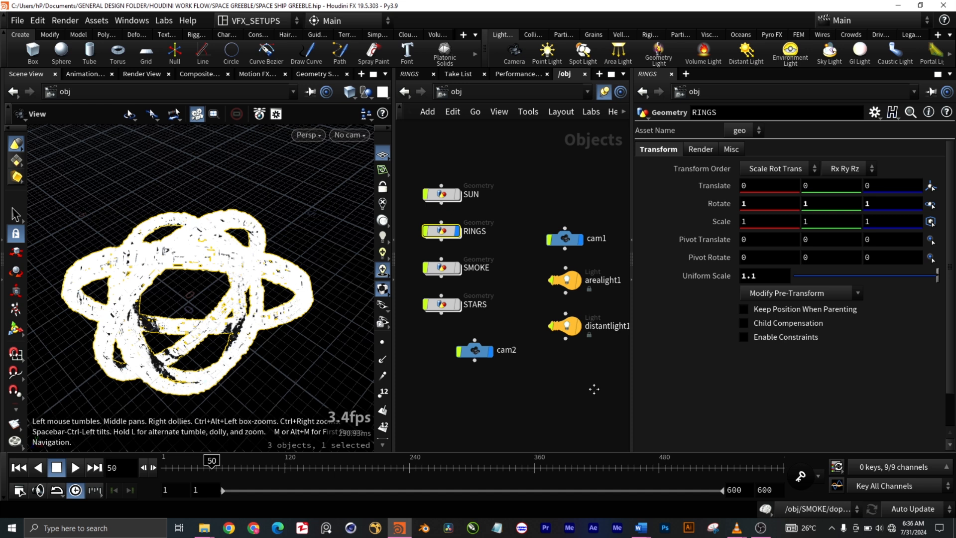
middle_drag(594, 389, 509, 365)
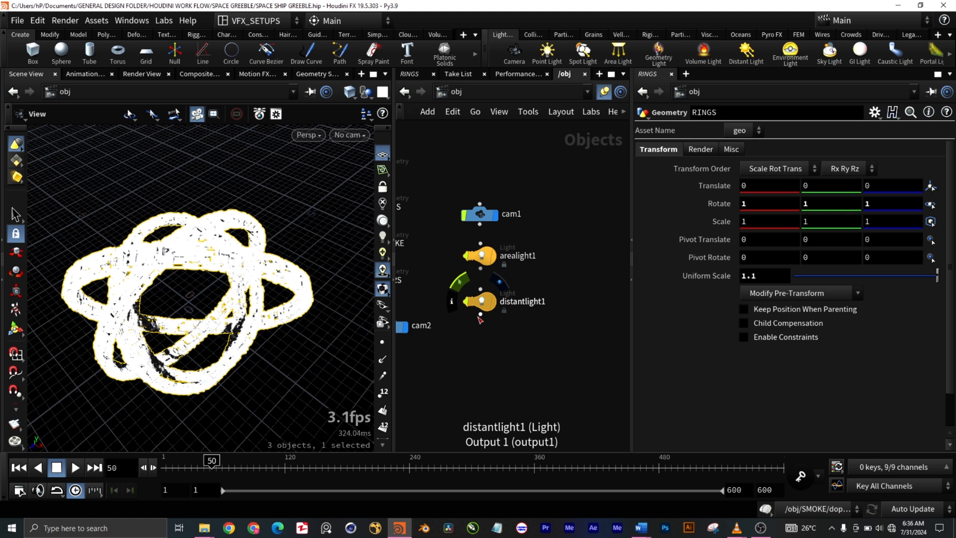
click(480, 314)
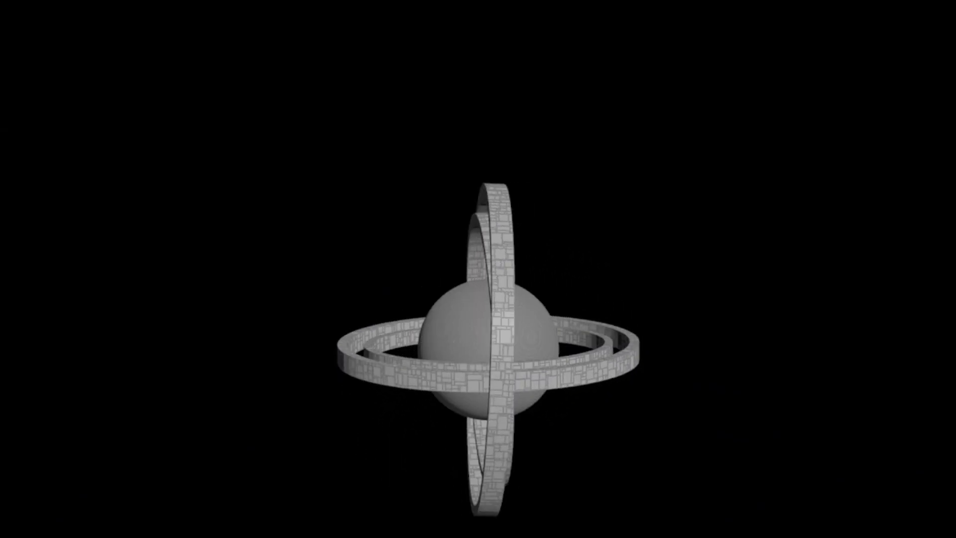